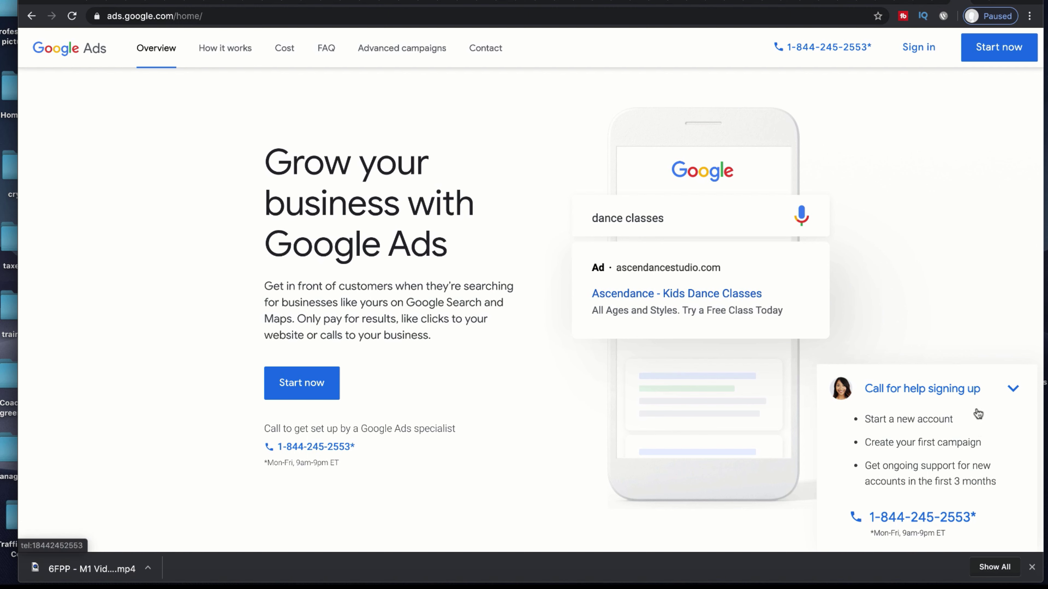
# Collapse the sign-up help box on the Google Ads page and close the downloads bar
pyautogui.click(1013, 390)
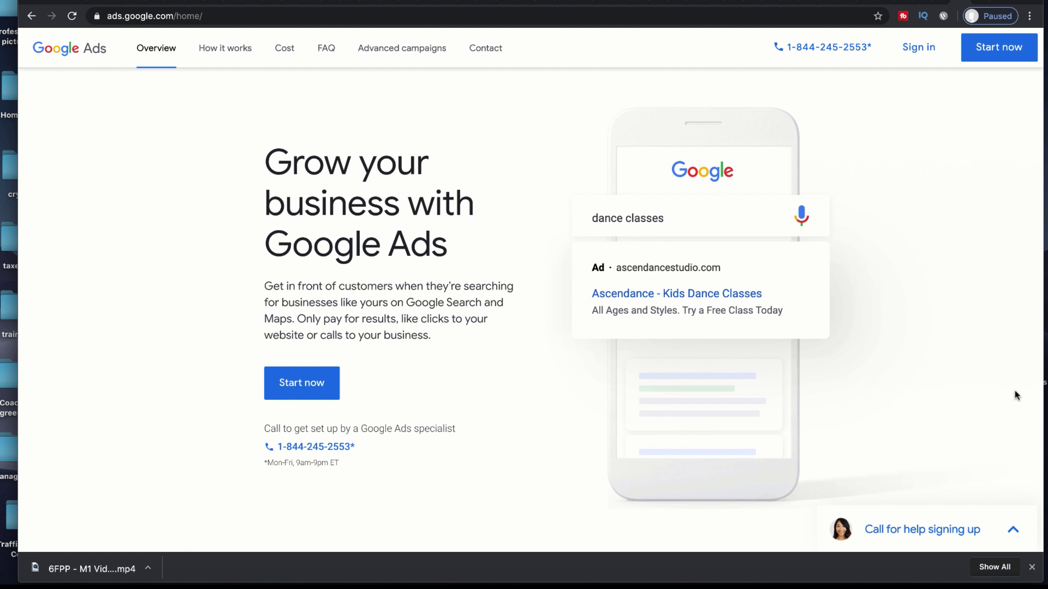
pyautogui.click(1032, 568)
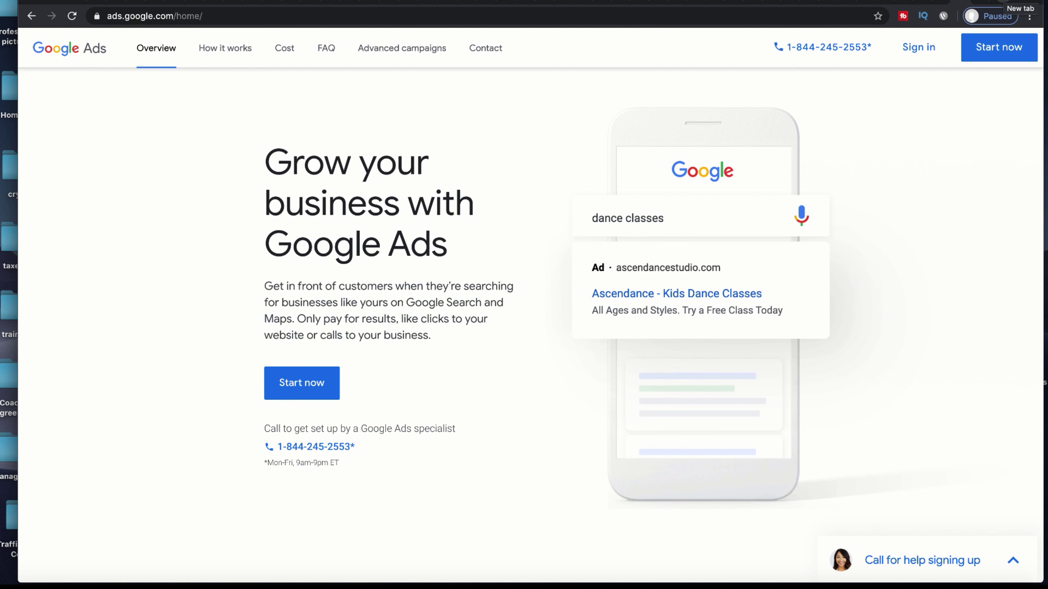
# Open the Dropbox website in a new tab and sign in to the account with the prefilled credentials
pyautogui.click(1006, 4)
pyautogui.write('do')
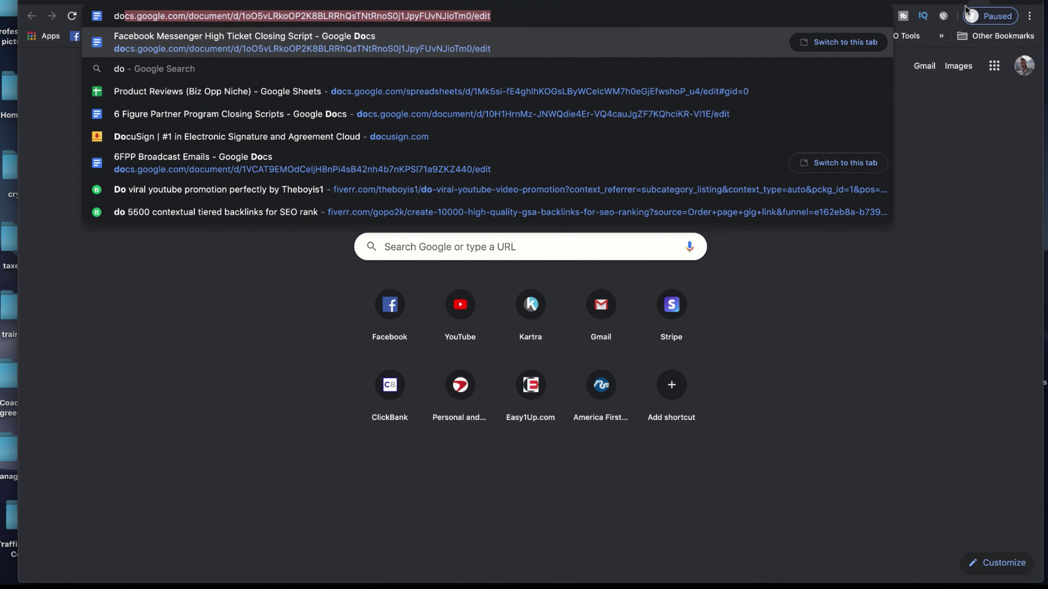
pyautogui.press('BackSpace')
pyautogui.press('BackSpace')
pyautogui.write('r')
pyautogui.press('Return')
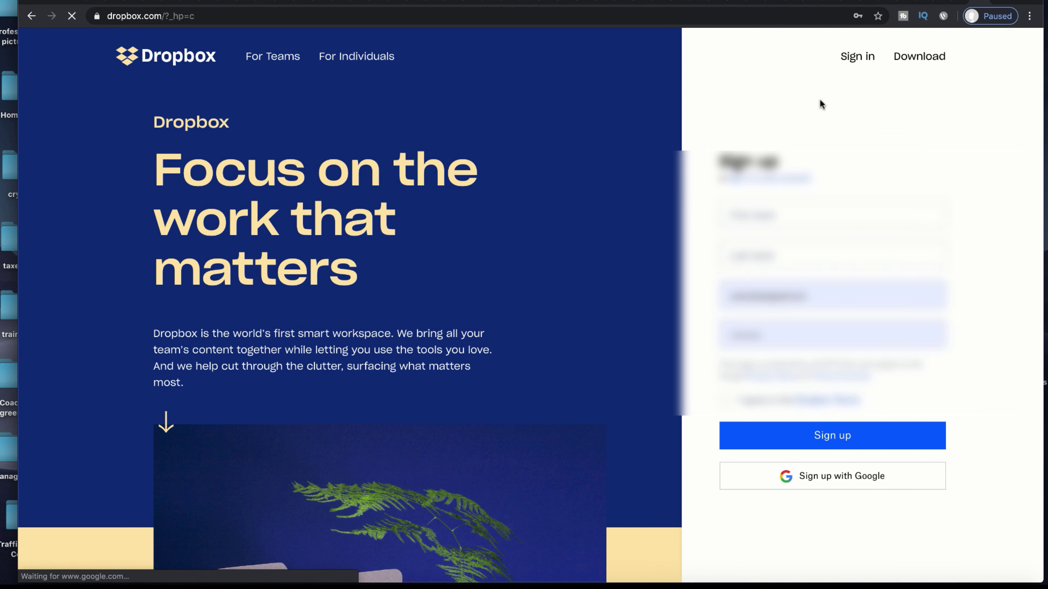
pyautogui.click(857, 56)
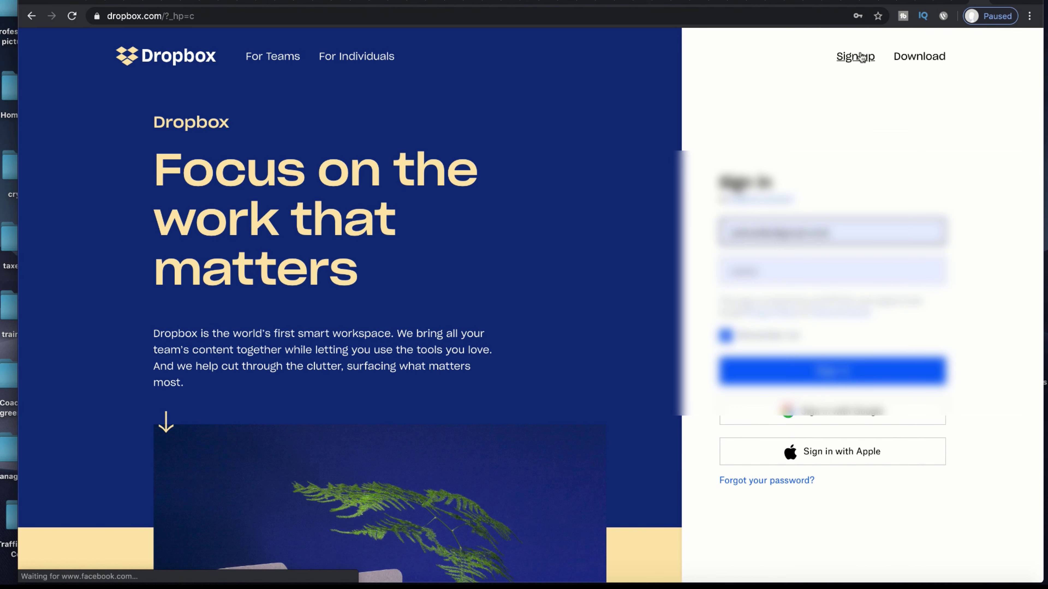
pyautogui.click(818, 369)
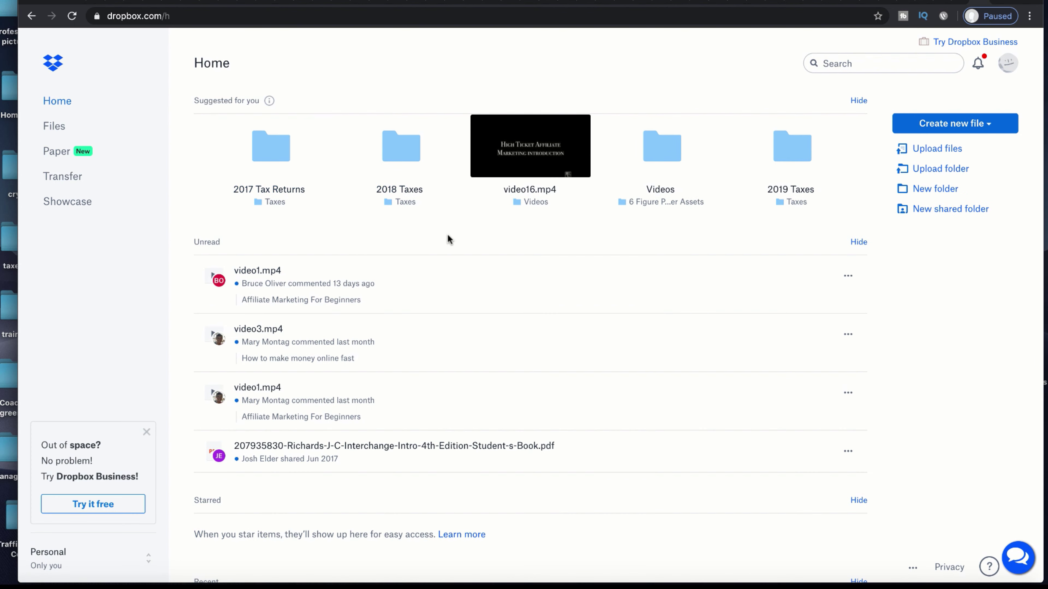
# Preview 6 Figure Partner Program.mp4 from the 6 Figure Partner Assets folder and look at its available file options, including Download
pyautogui.click(652, 201)
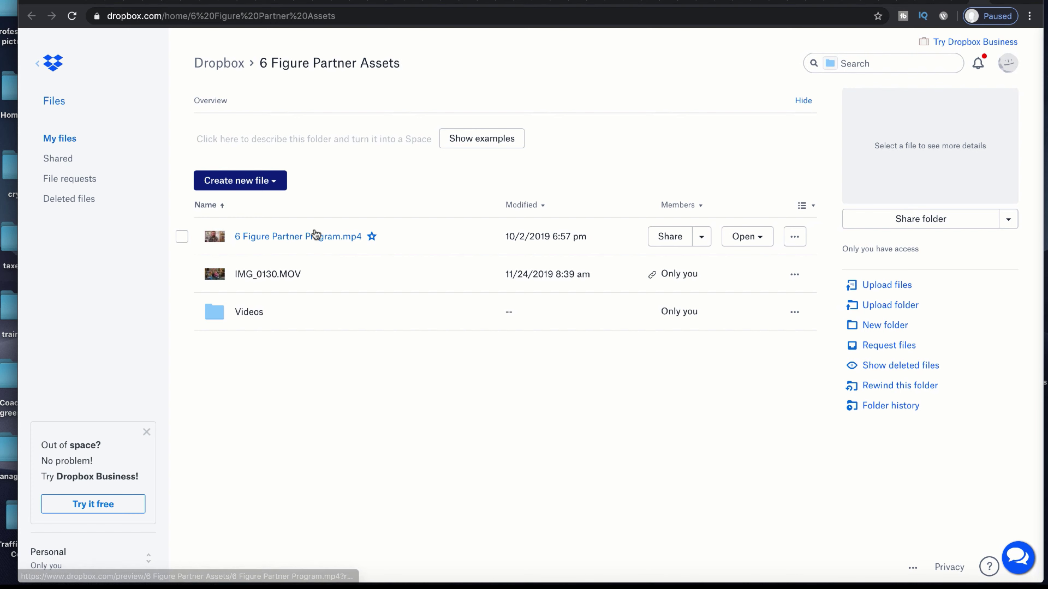
pyautogui.click(307, 238)
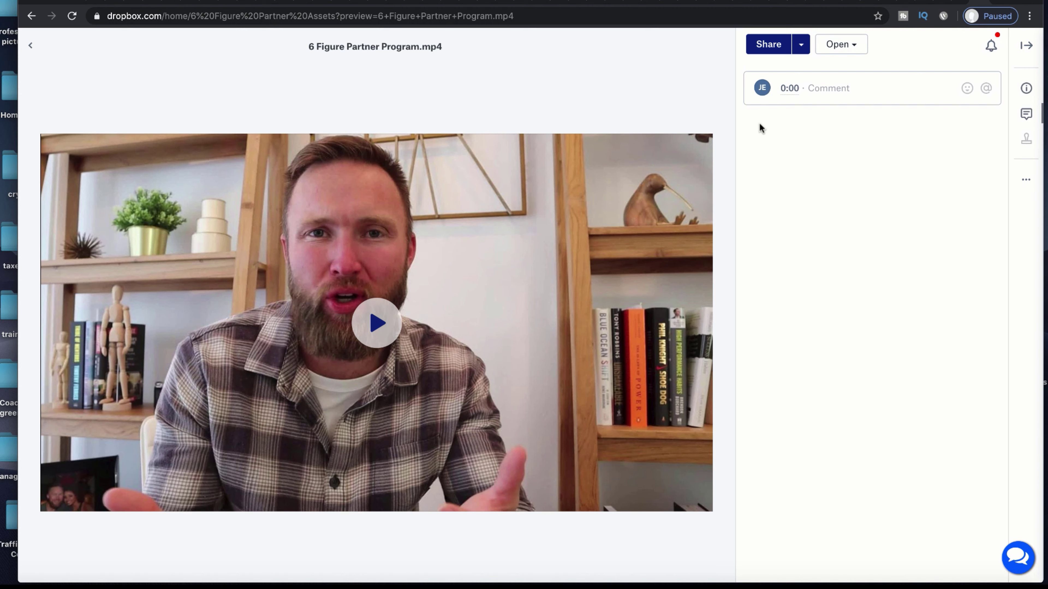
pyautogui.click(1025, 183)
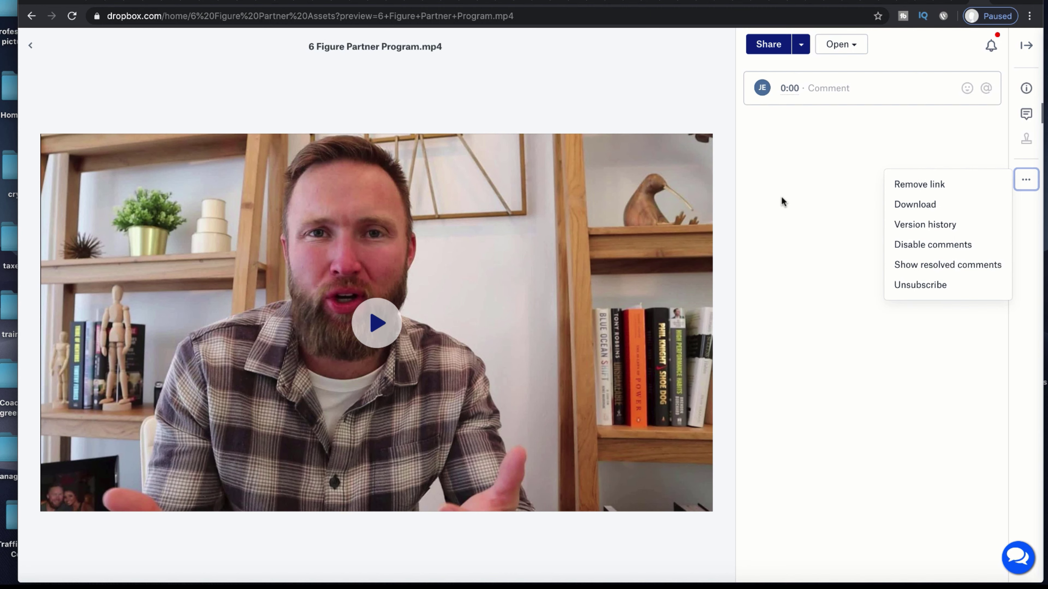
pyautogui.click(785, 189)
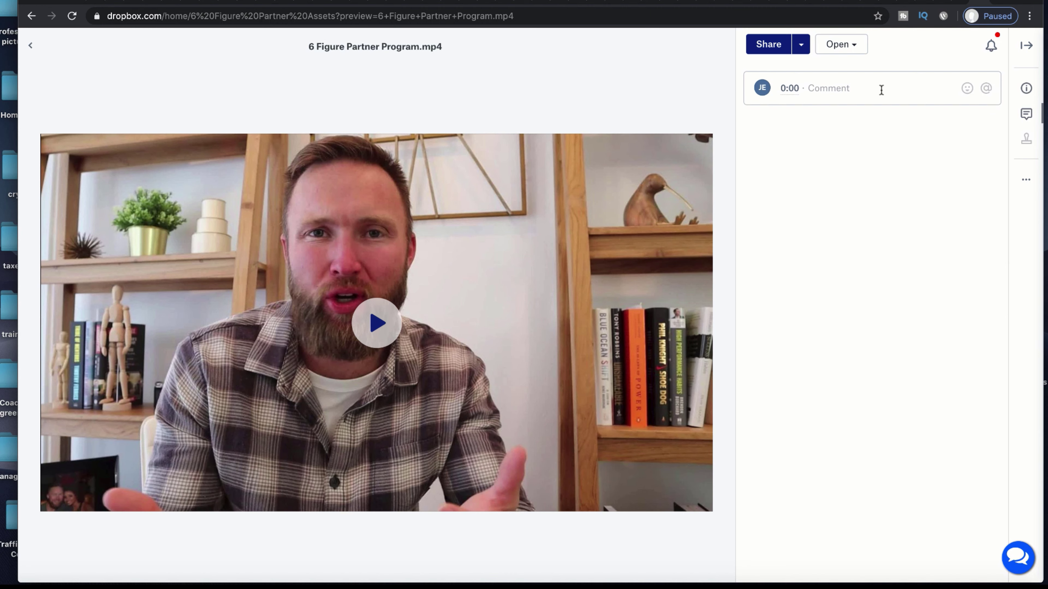
# Switch to the YouTube channel page and upload the video file Email Creation.mp4 from the Desktop folder
pyautogui.hotkey('ctrl', 'Tab')
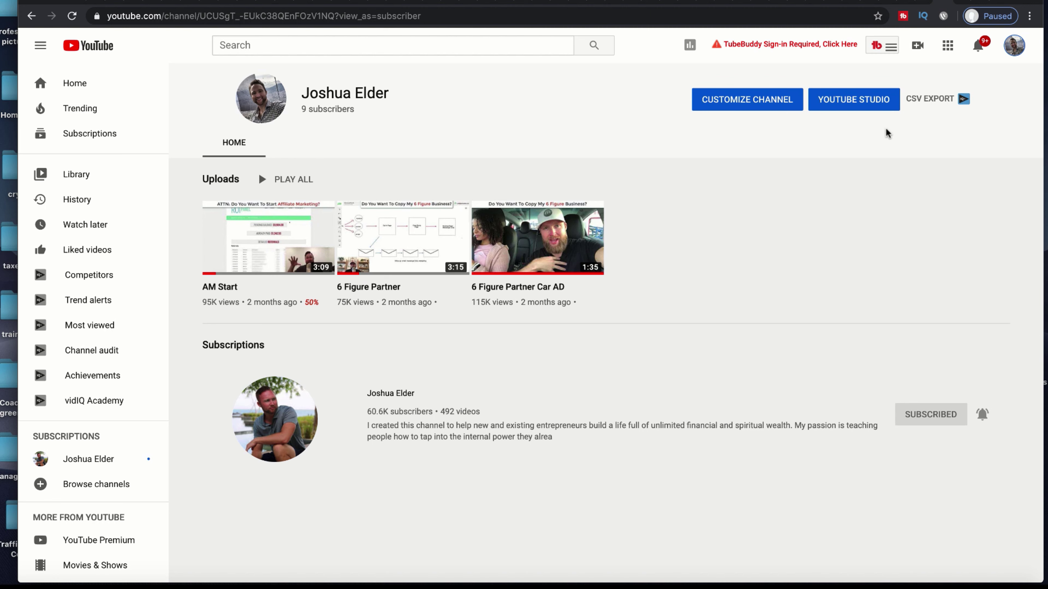
pyautogui.click(918, 48)
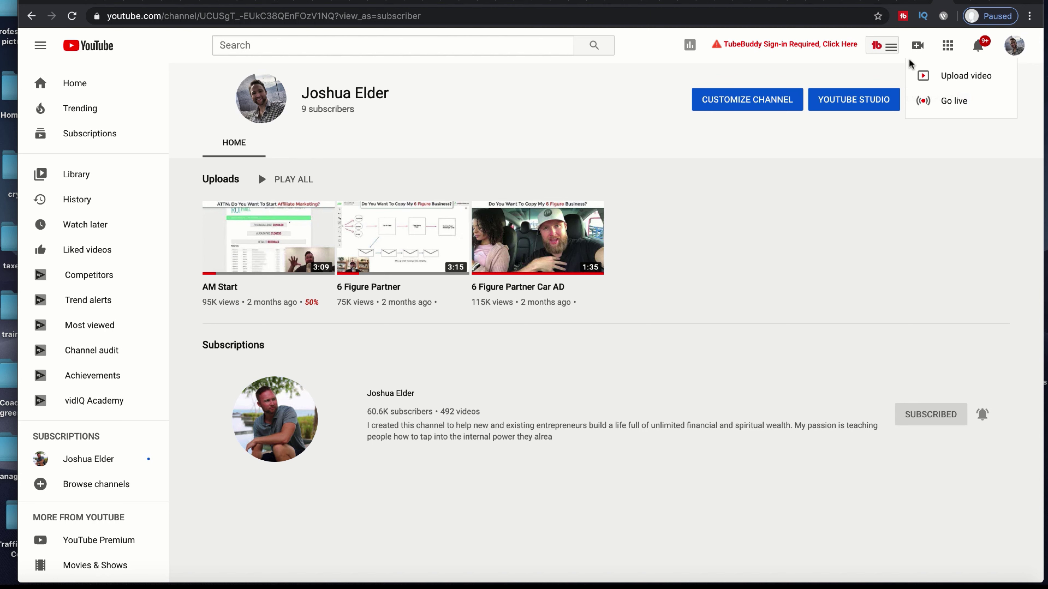
pyautogui.click(928, 75)
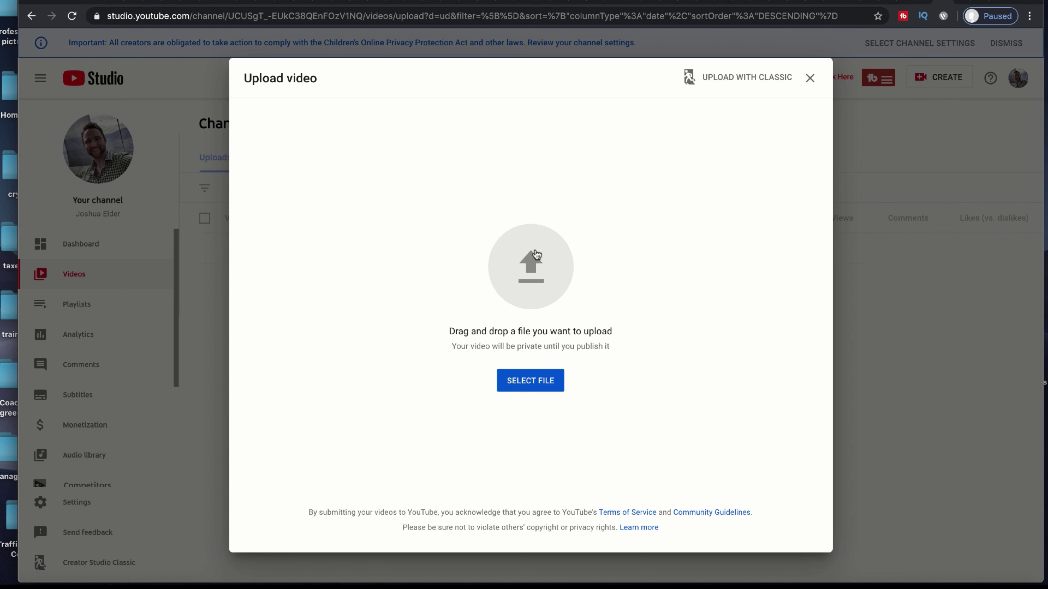
pyautogui.click(530, 263)
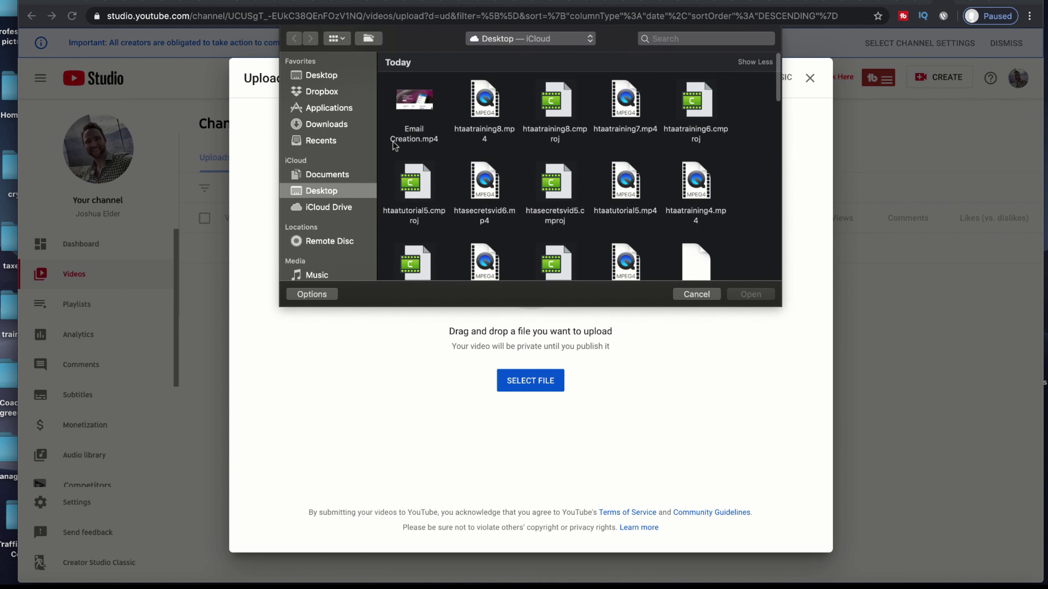
pyautogui.doubleClick(411, 132)
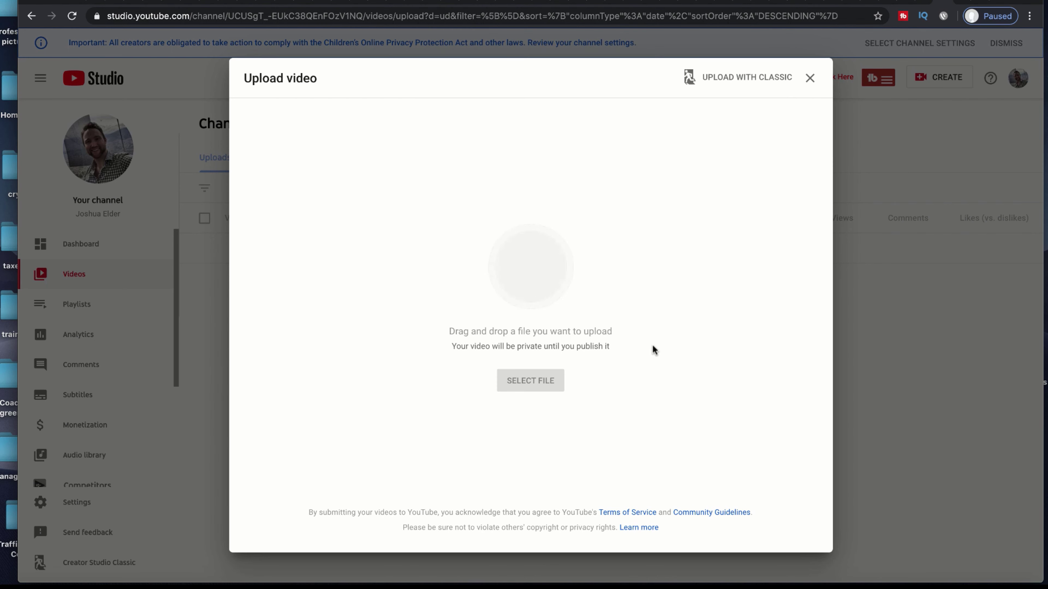
# Mark the uploaded video as not made for kids and continue past the video elements stage without adding any
pyautogui.scroll(-5, 501, 341)
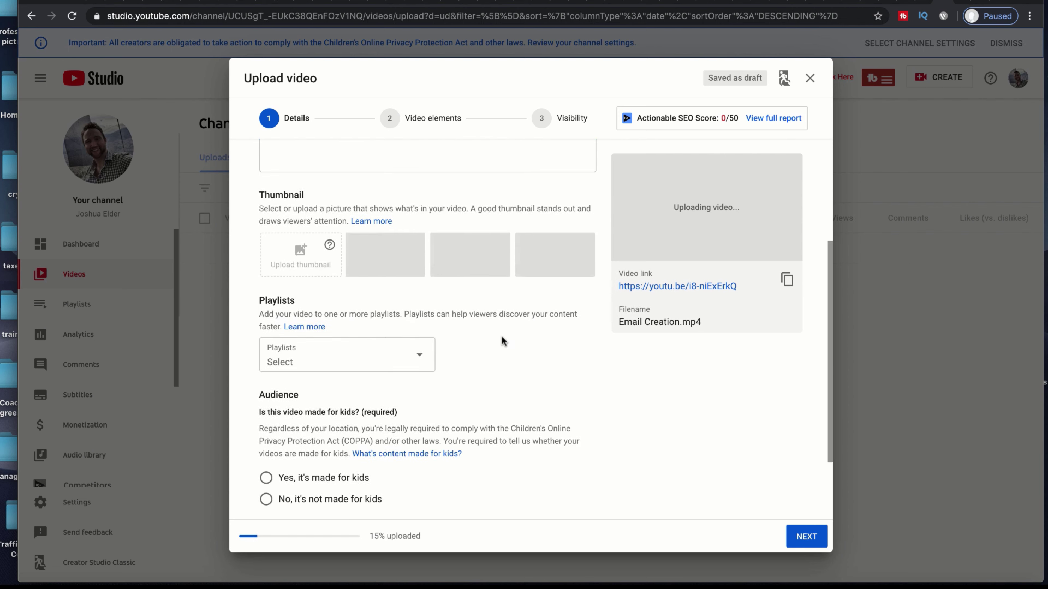
pyautogui.scroll(-1, 502, 341)
pyautogui.click(266, 401)
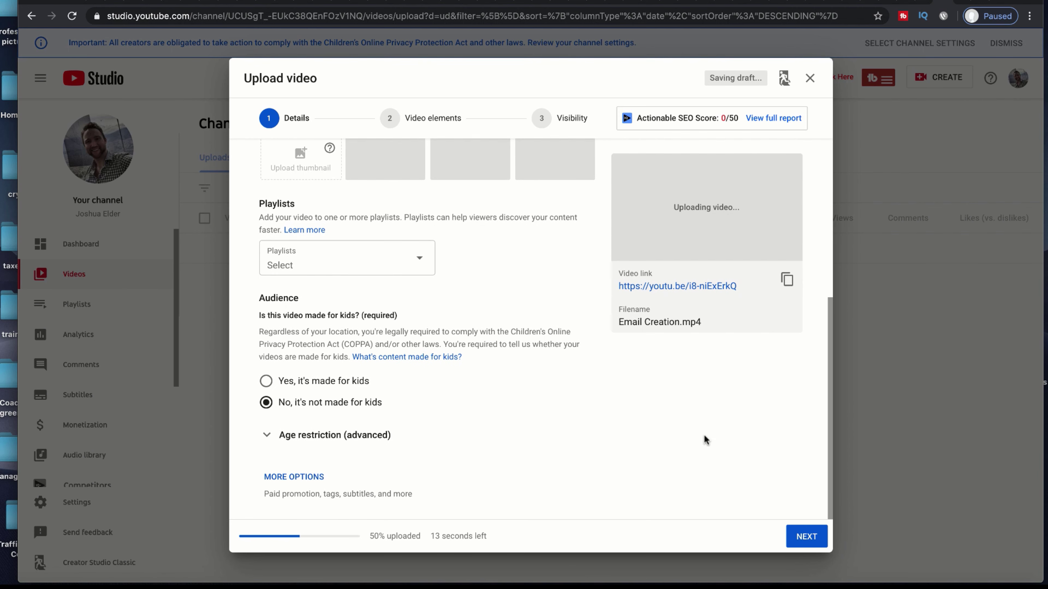
pyautogui.click(806, 537)
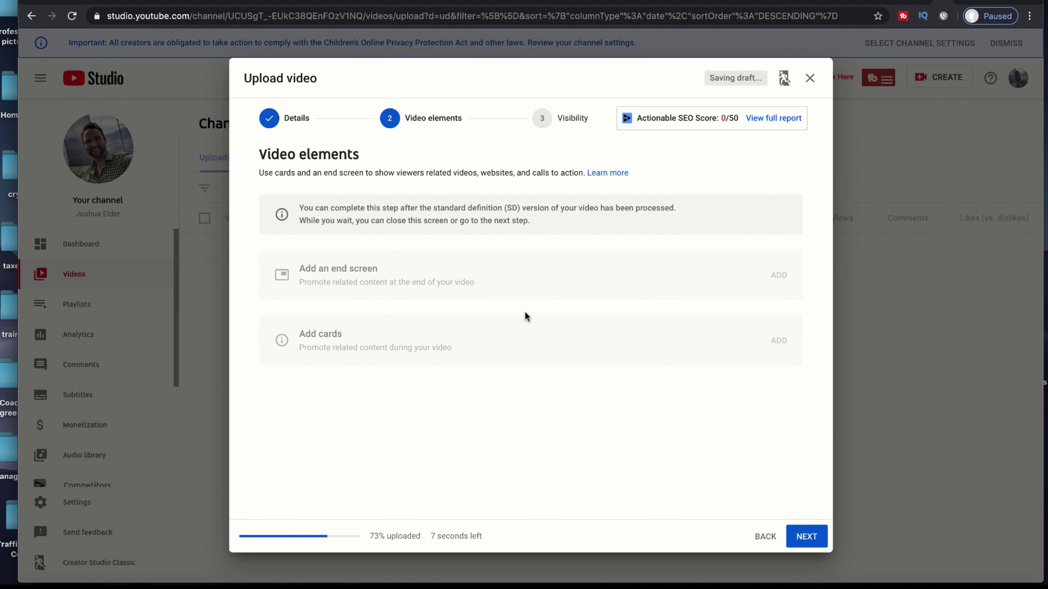
pyautogui.click(806, 536)
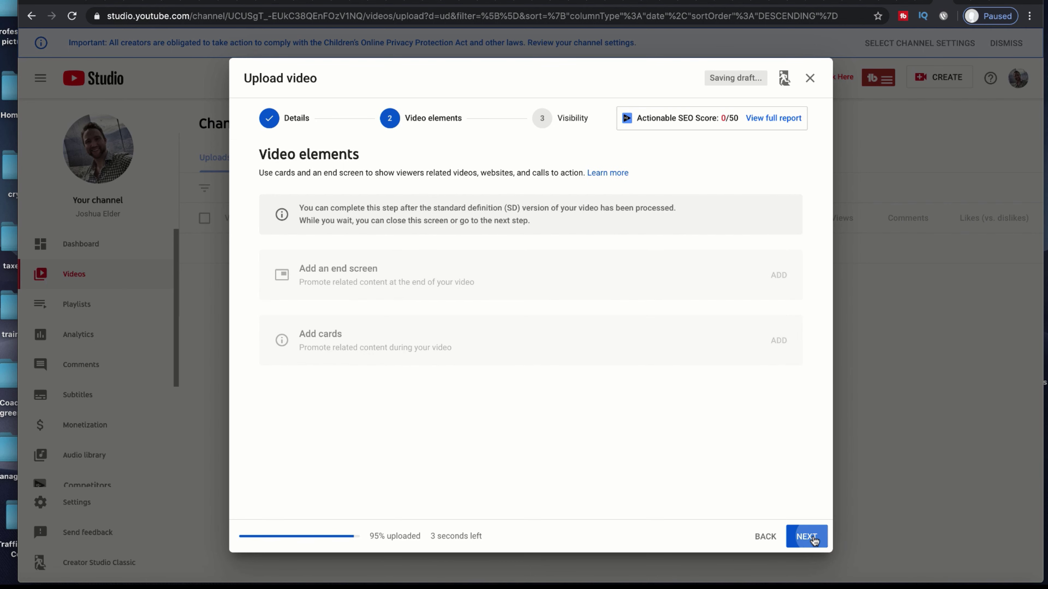
# Choose Unlisted as the video's publishing visibility and close the upload dialog
pyautogui.click(536, 216)
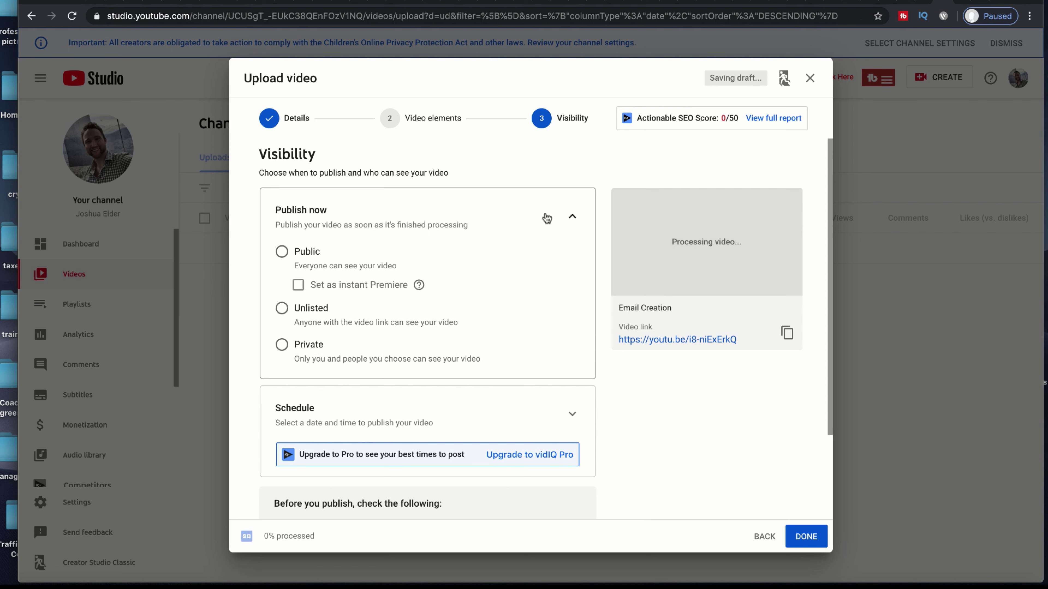
pyautogui.click(328, 305)
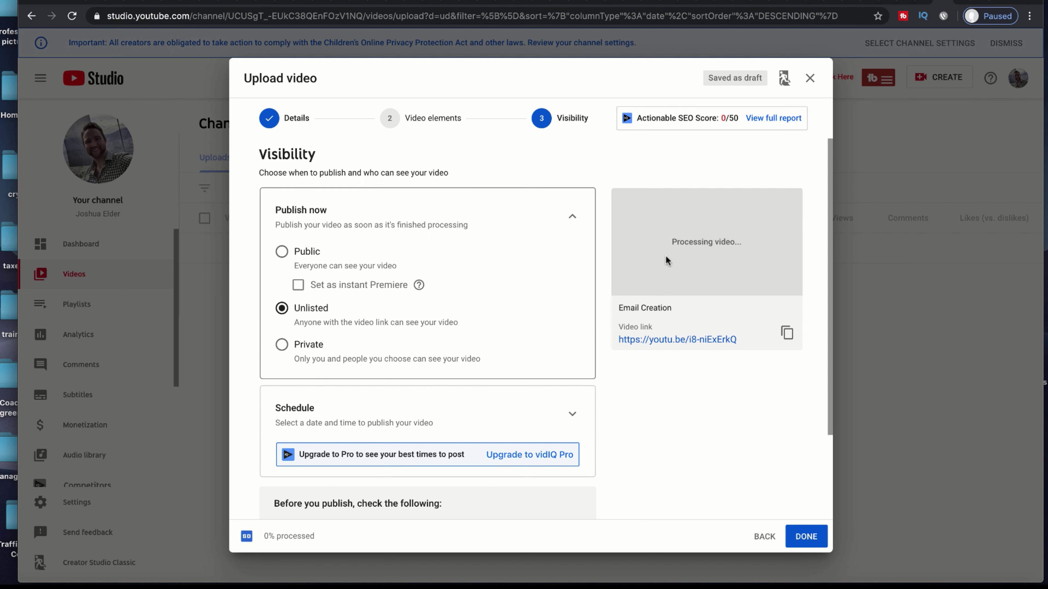
pyautogui.click(810, 79)
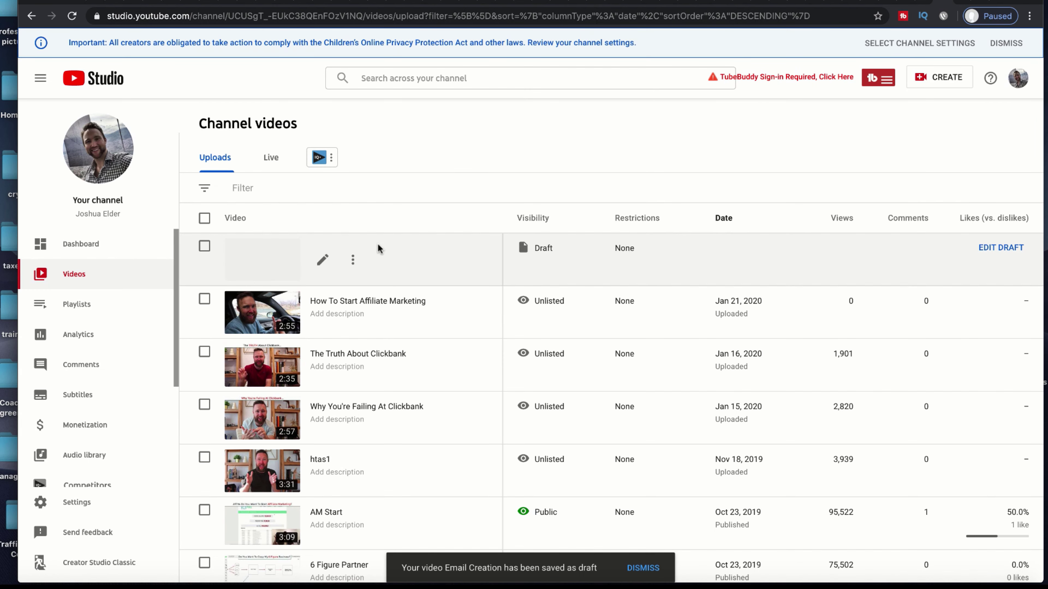
# Permanently delete the Email Creation draft from the channel videos, acknowledging that the deletion can't be undone
pyautogui.click(204, 247)
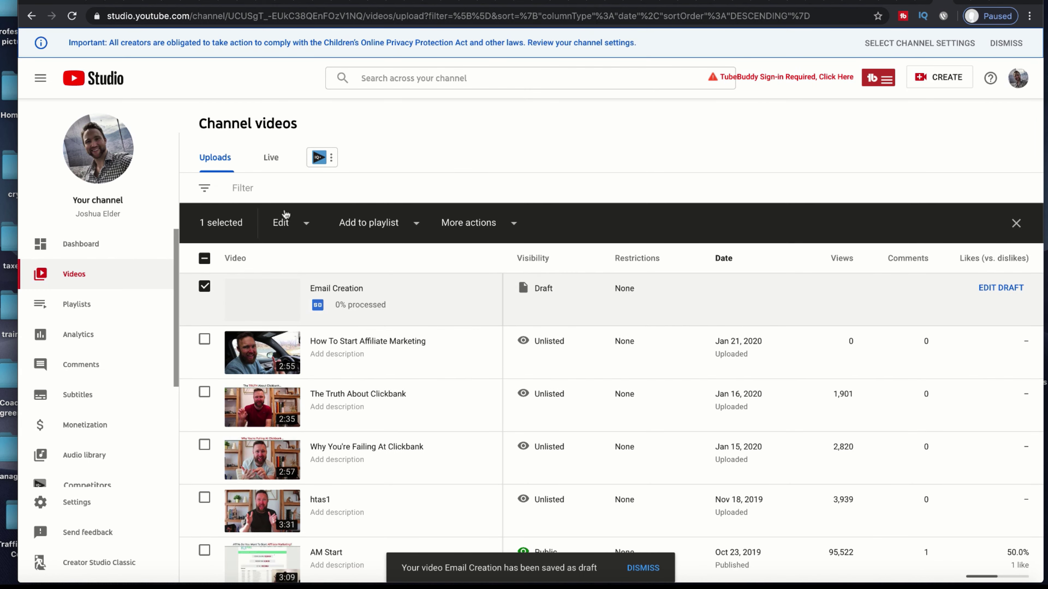
pyautogui.click(281, 223)
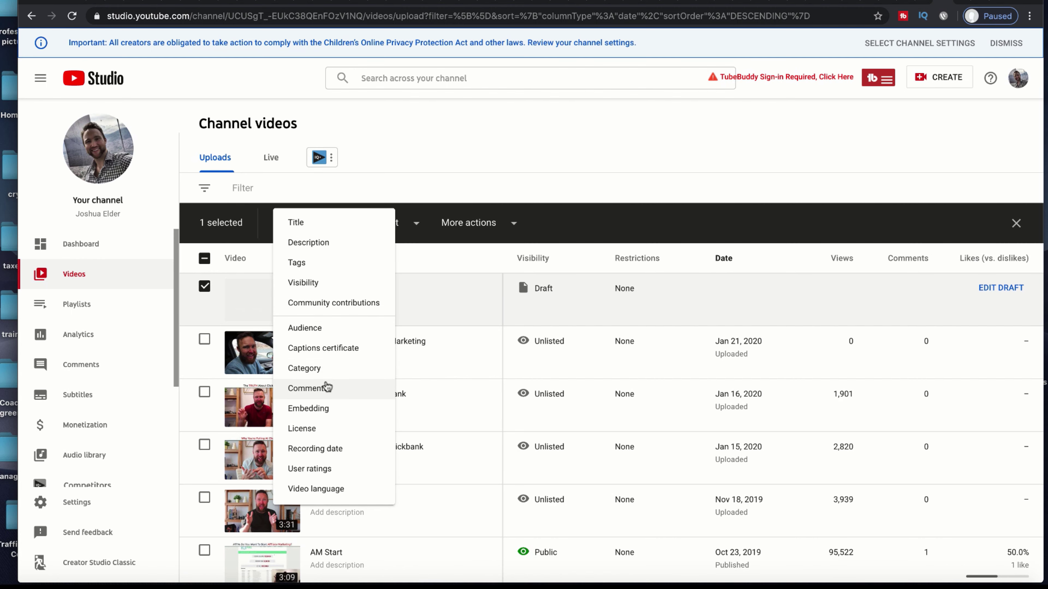
pyautogui.click(471, 196)
pyautogui.click(476, 224)
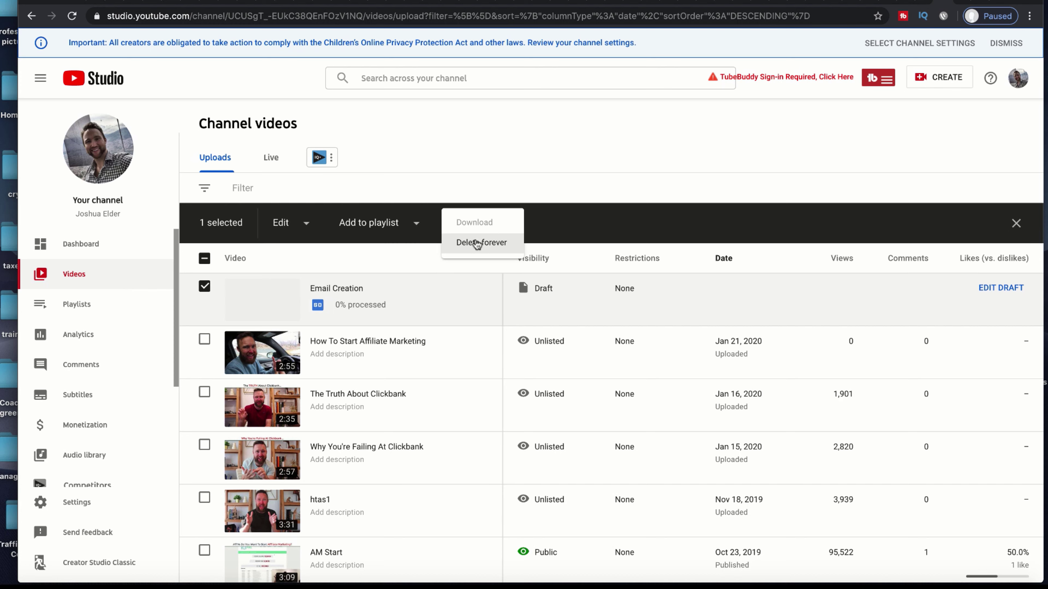
pyautogui.click(476, 243)
pyautogui.click(390, 326)
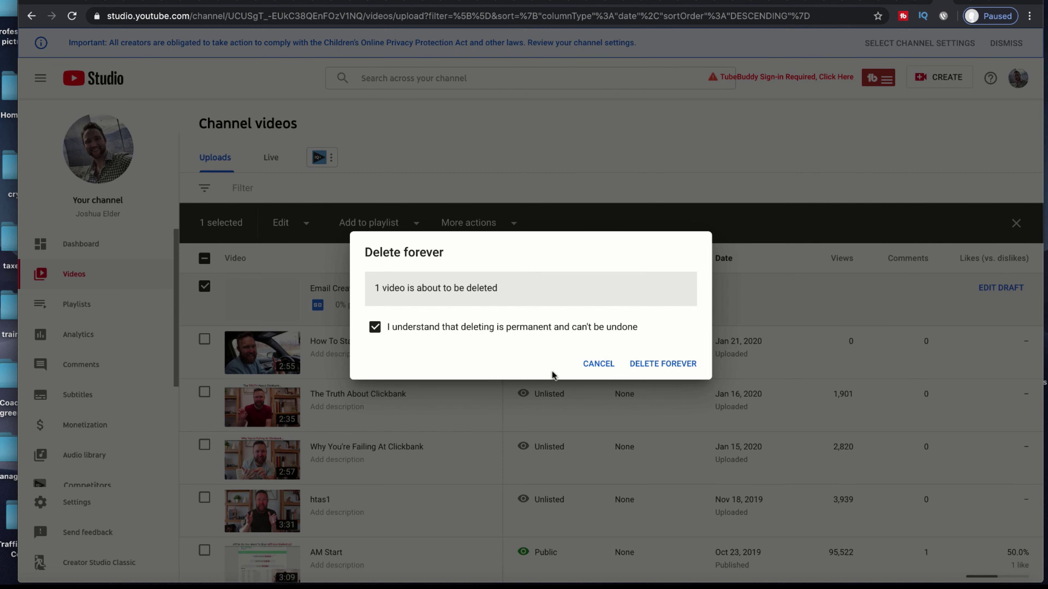
pyautogui.click(637, 365)
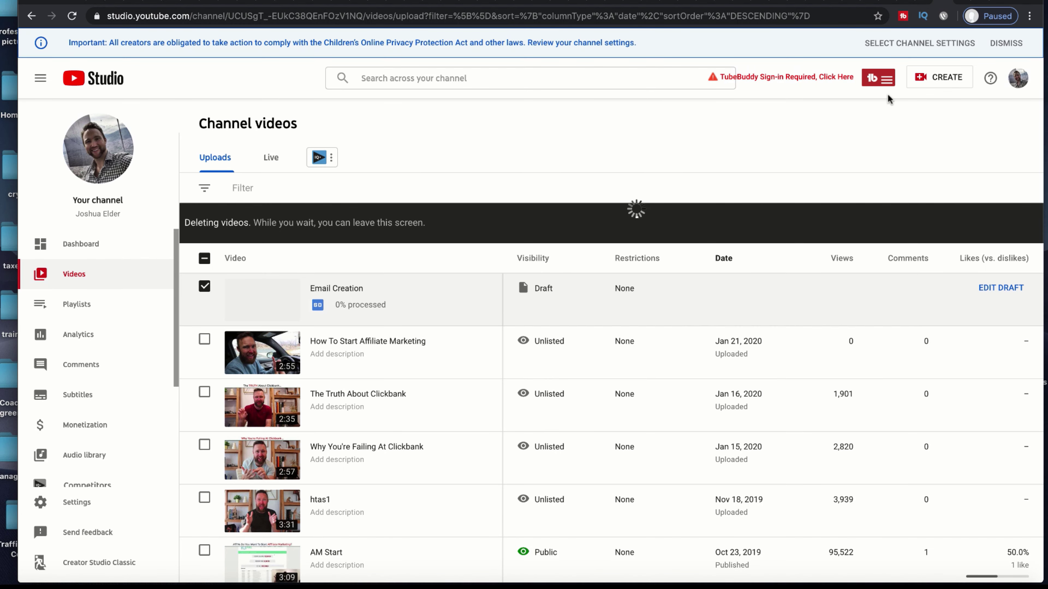
# Return to the Google Ads home page and sign in to the Google Ads account
pyautogui.click(928, 2)
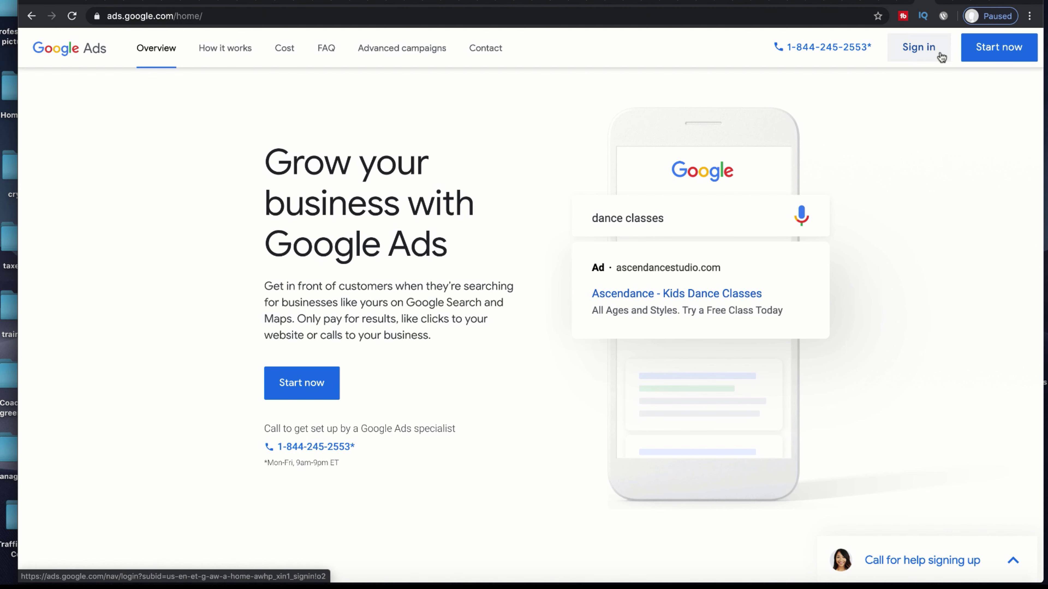
pyautogui.click(910, 49)
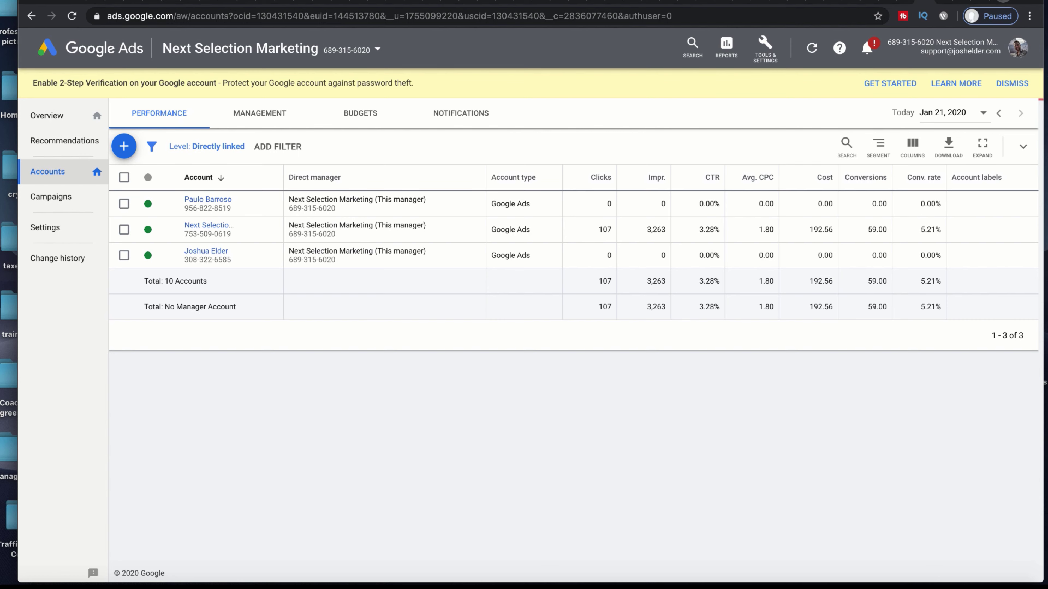
# Search Google for "adwords business account" in a new tab
pyautogui.press('super+t')
pyautogui.write('us')
pyautogui.press('BackSpace')
pyautogui.press('BackSpace')
pyautogui.write('adwords business ')
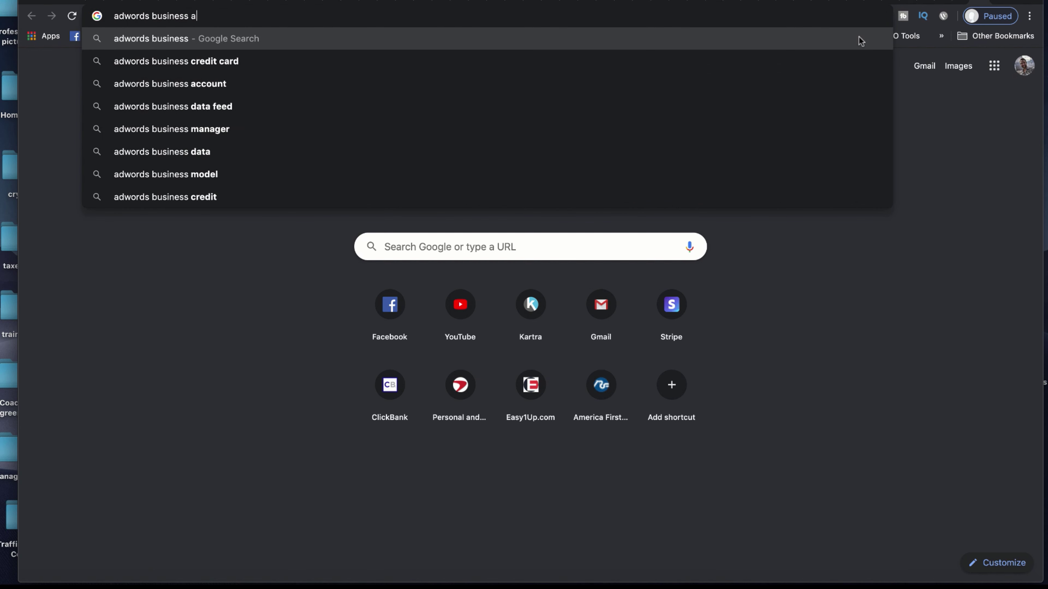
pyautogui.write('account')
pyautogui.press('Return')
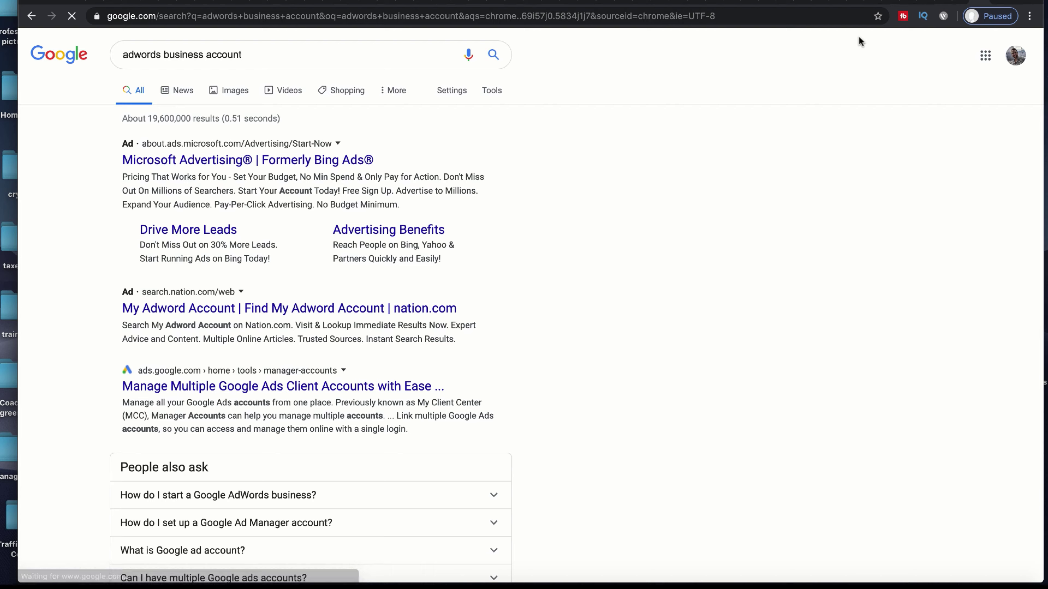
# Look through the search results and open the Google Ads page on managing multiple client accounts
pyautogui.scroll(-4, 564, 230)
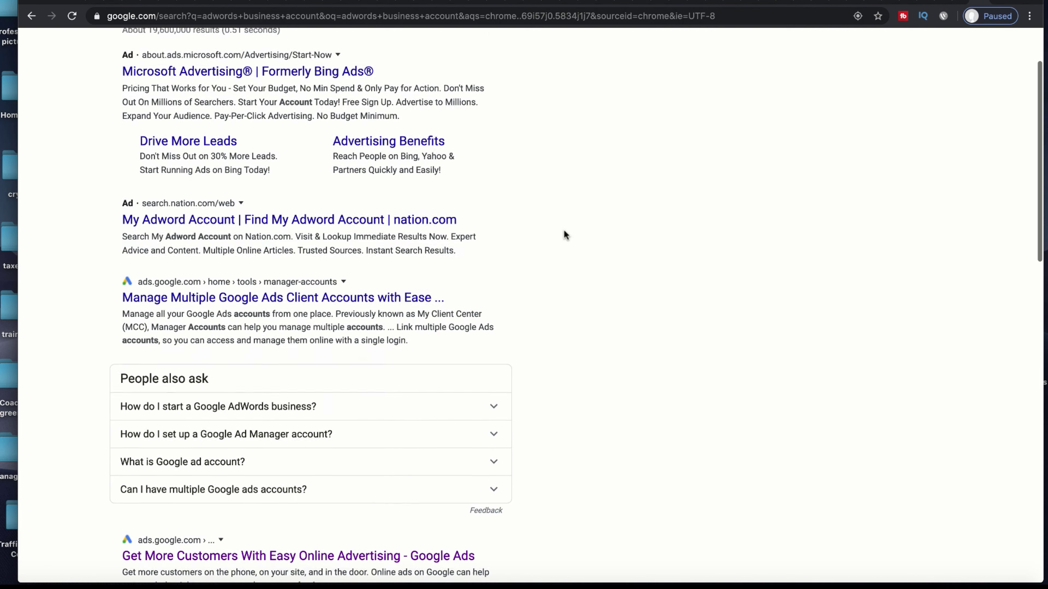
pyautogui.scroll(-3, 564, 231)
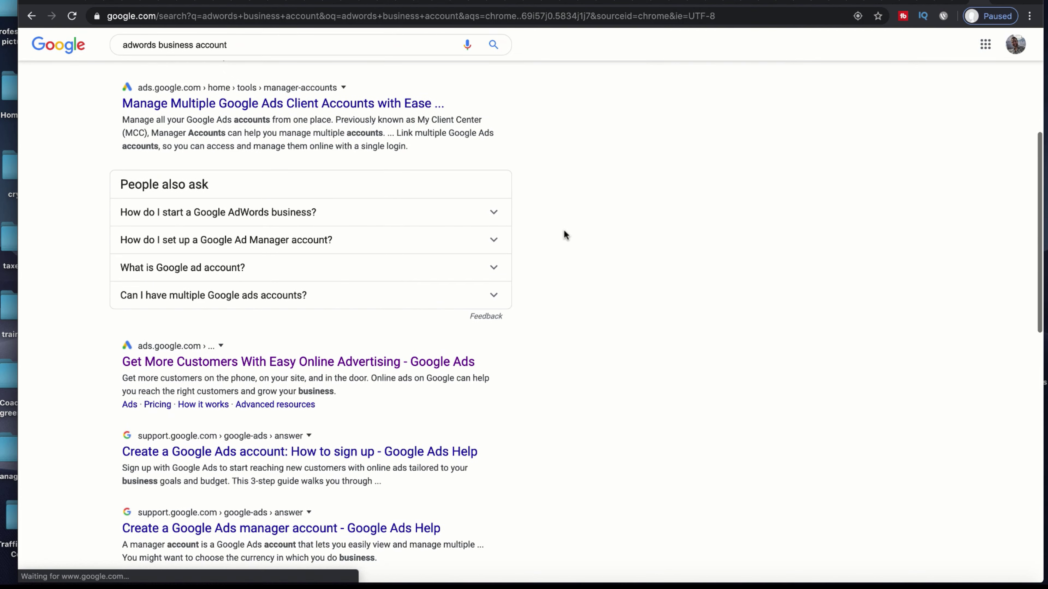
pyautogui.scroll(4, 564, 231)
pyautogui.scroll(3, 564, 230)
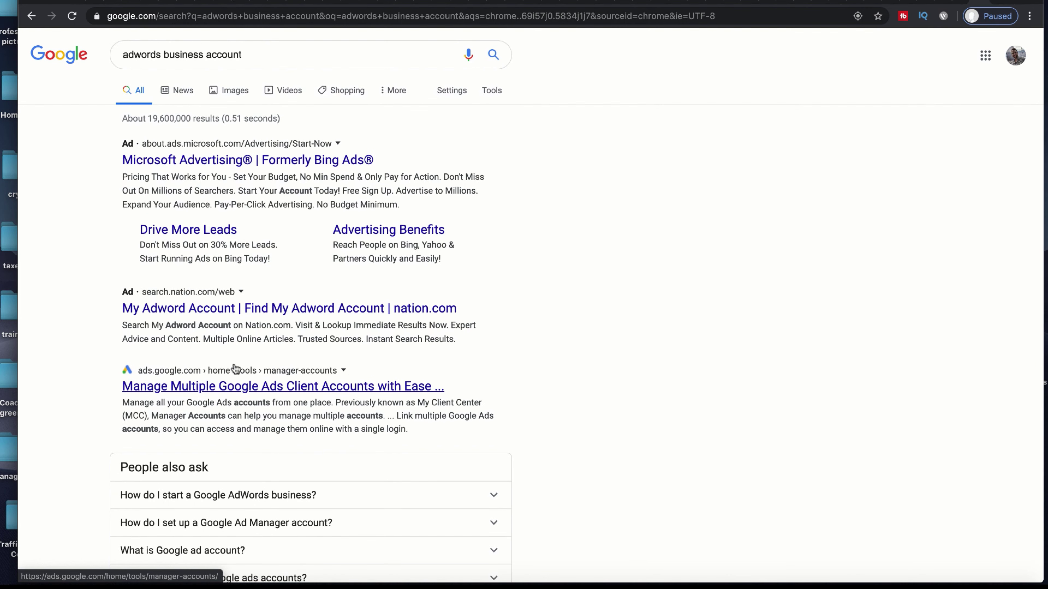
pyautogui.click(167, 390)
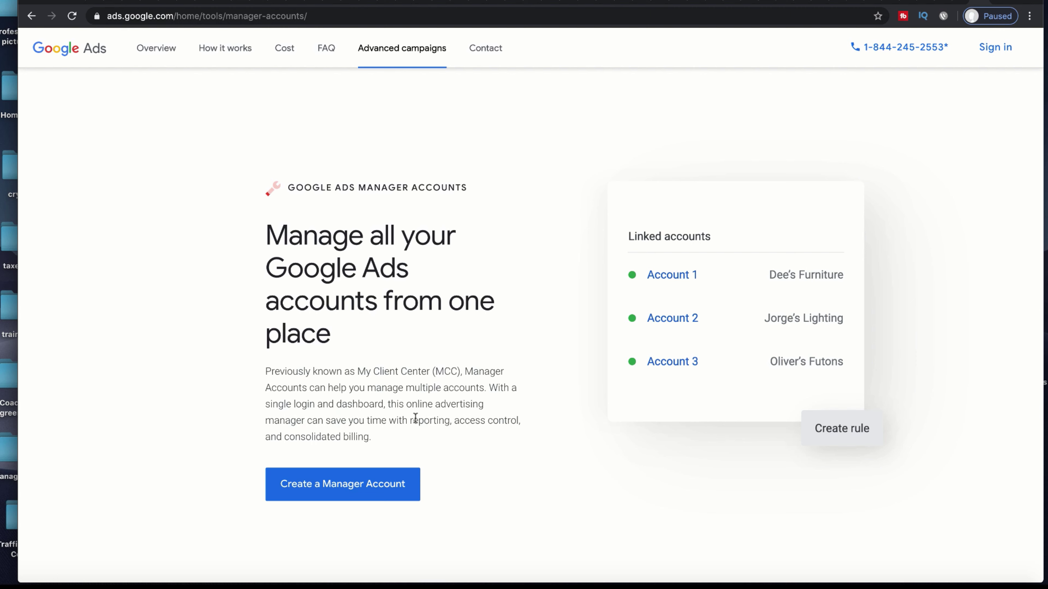
# In the Next Selection Marketing manager account, create a new Google Ads account named Tactic Marketing, with US Dollar as the currency
pyautogui.click(904, 1)
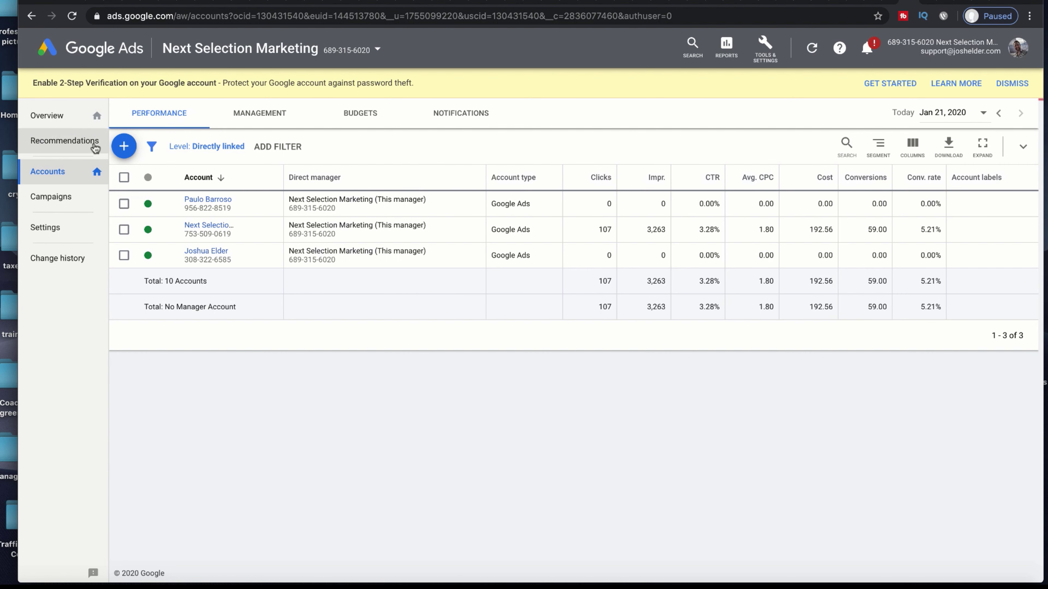
pyautogui.click(124, 148)
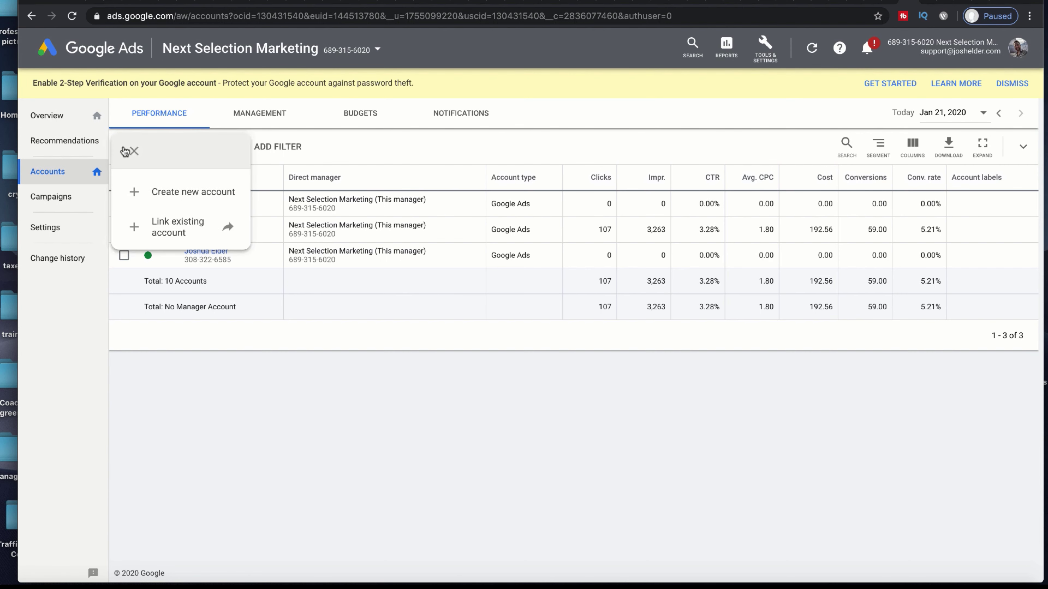
pyautogui.click(178, 201)
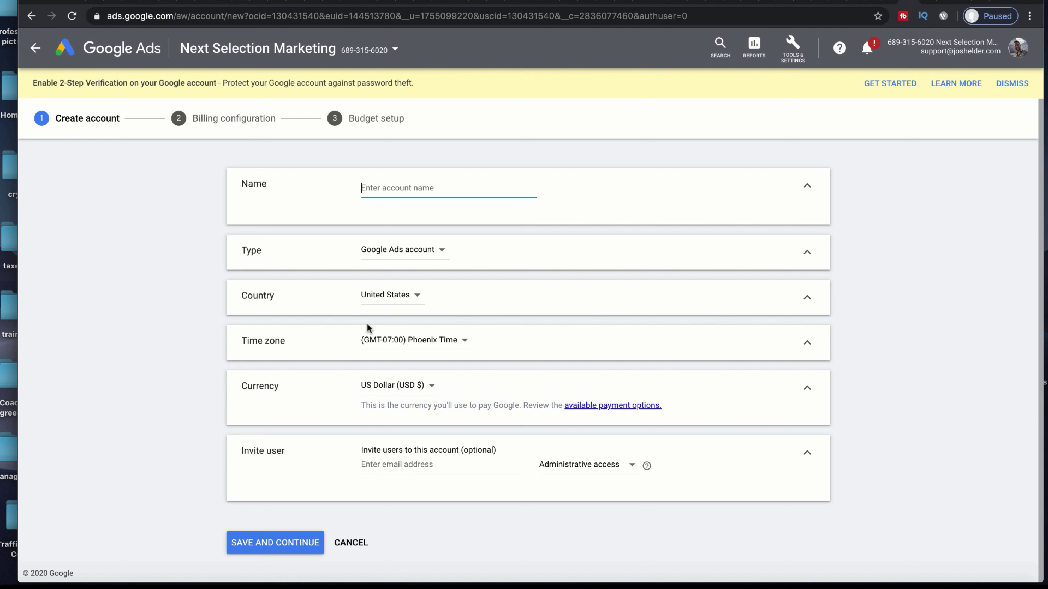
pyautogui.write('Tactic Marketing')
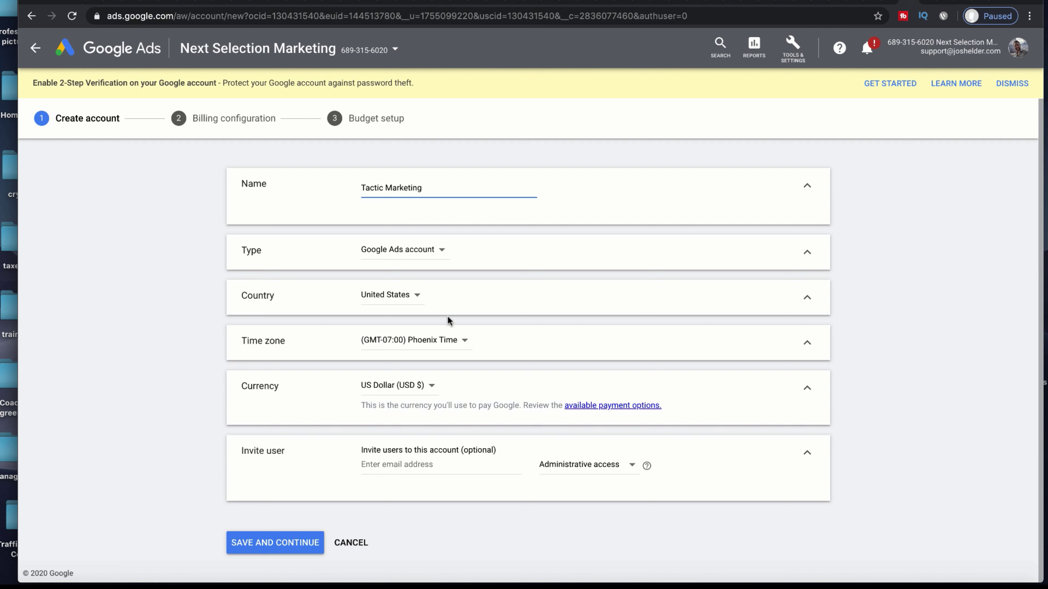
pyautogui.click(429, 389)
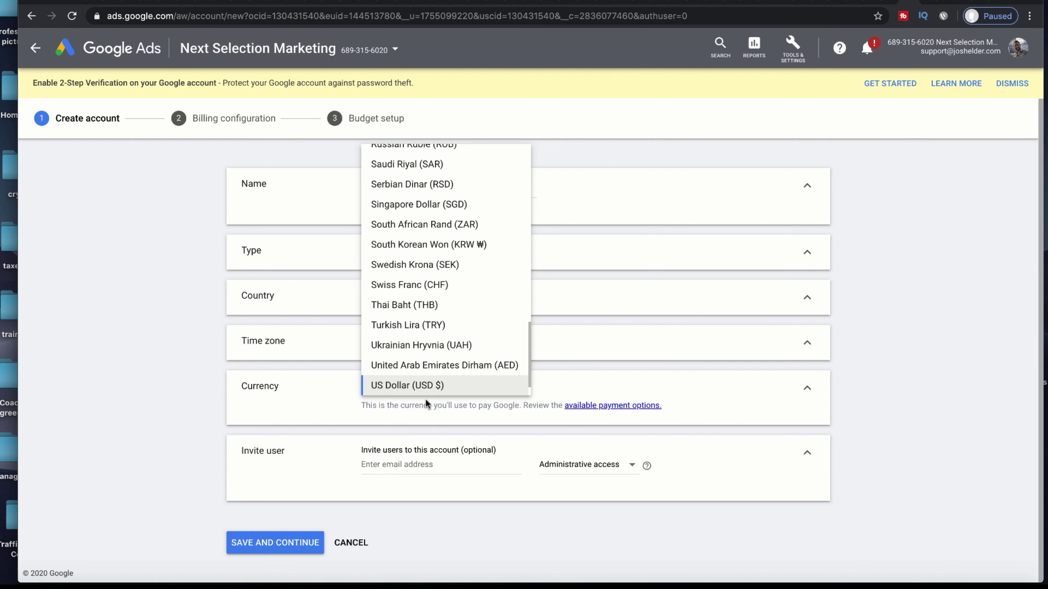
pyautogui.click(429, 388)
pyautogui.click(418, 460)
pyautogui.click(297, 542)
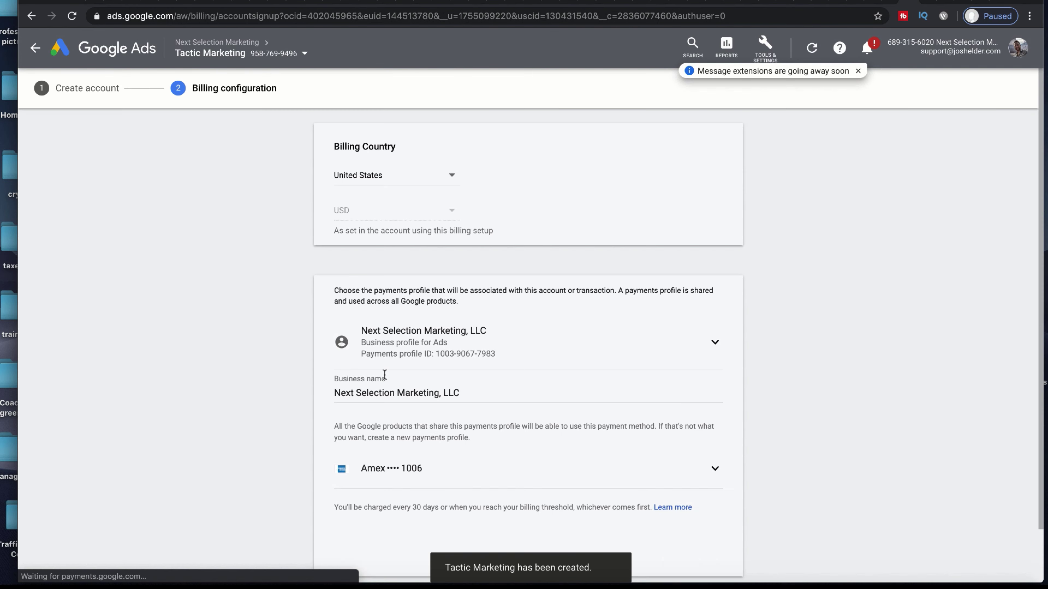
# Review the billing configuration for the new account and submit it with the existing payments profile and saved card
pyautogui.scroll(-1, 426, 297)
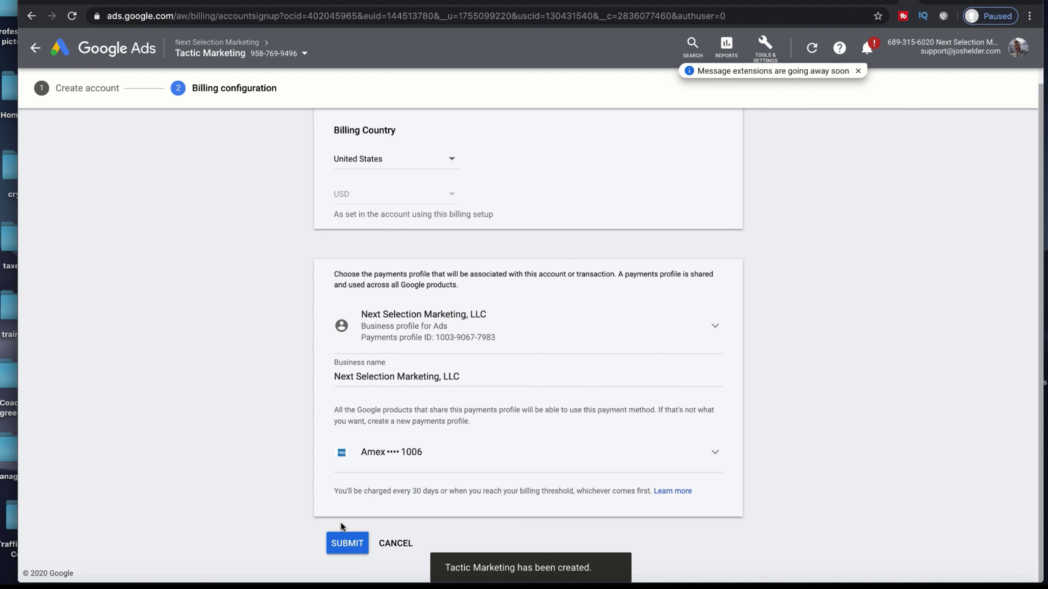
pyautogui.scroll(1, 419, 248)
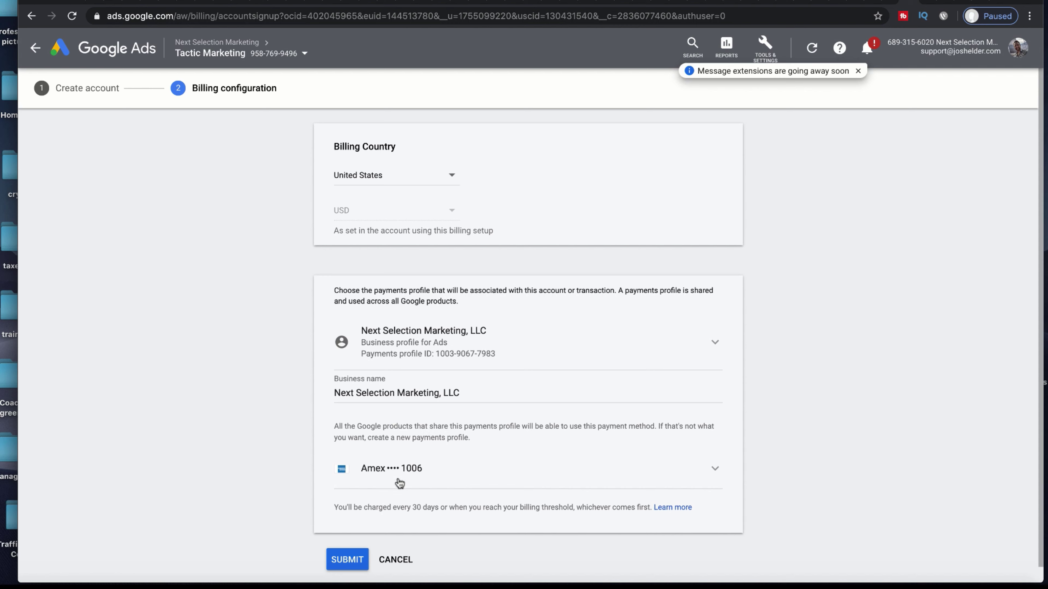
pyautogui.scroll(-1, 400, 508)
pyautogui.click(351, 544)
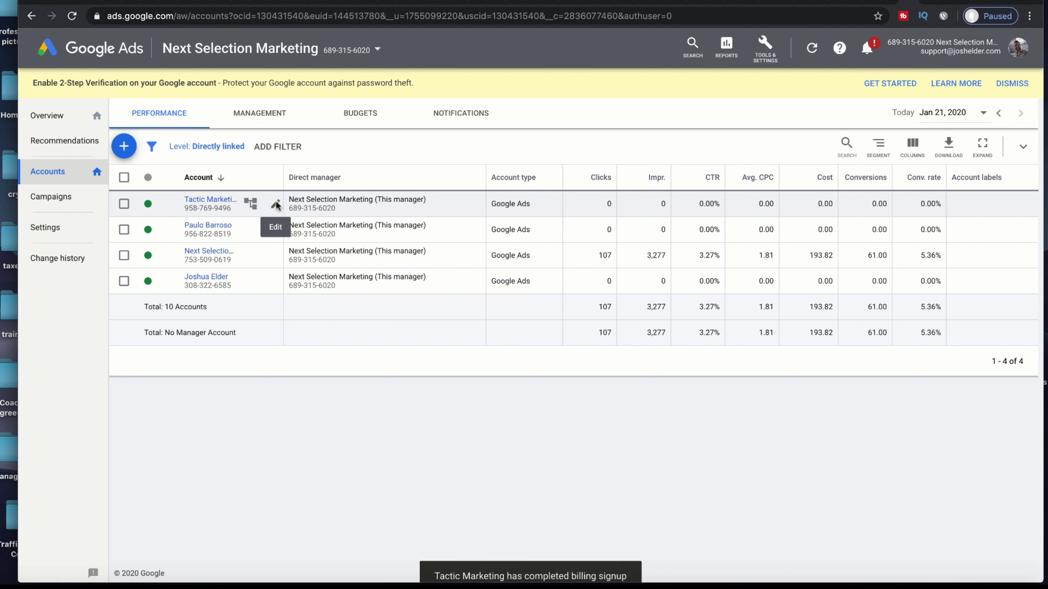
# Rename the Tactic Marketing account to Tactical Marketing in the accounts list
pyautogui.click(273, 203)
pyautogui.click(191, 221)
pyautogui.write('al')
pyautogui.click(271, 254)
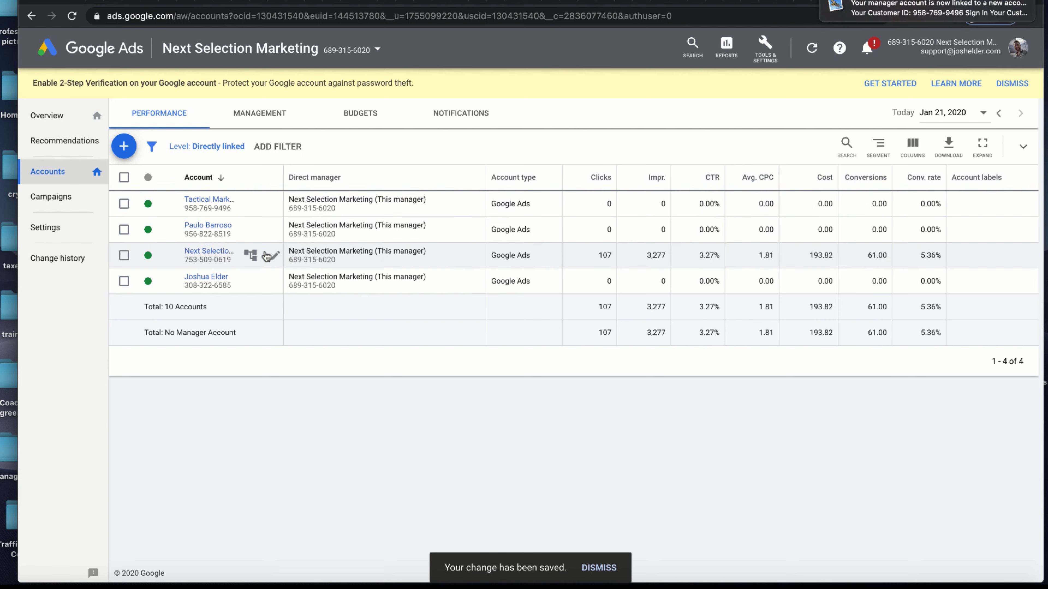
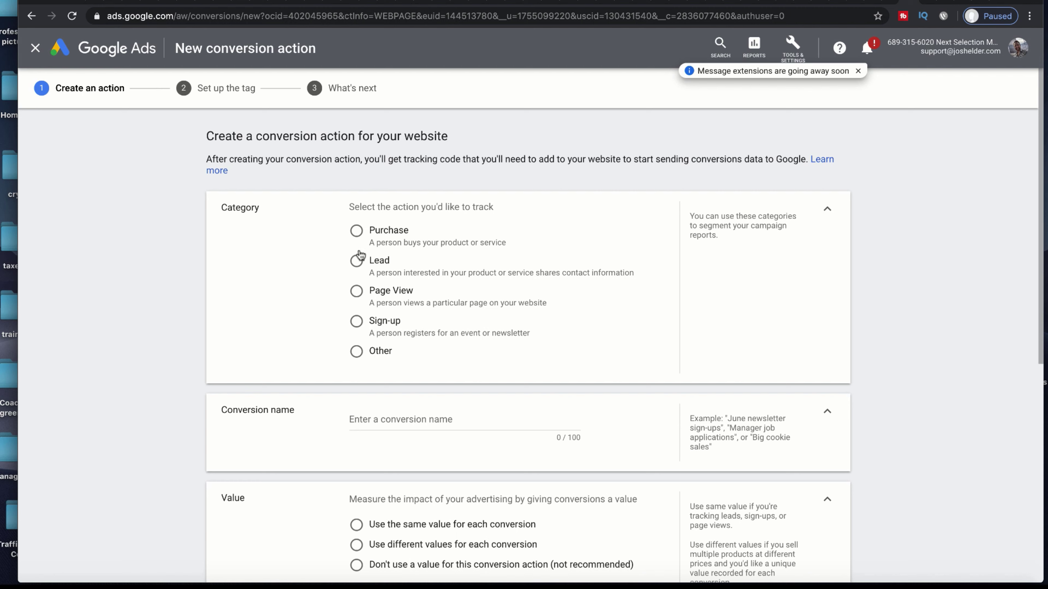
# Set the new website conversion action's category to Lead and name it HTAS Leads
pyautogui.click(356, 262)
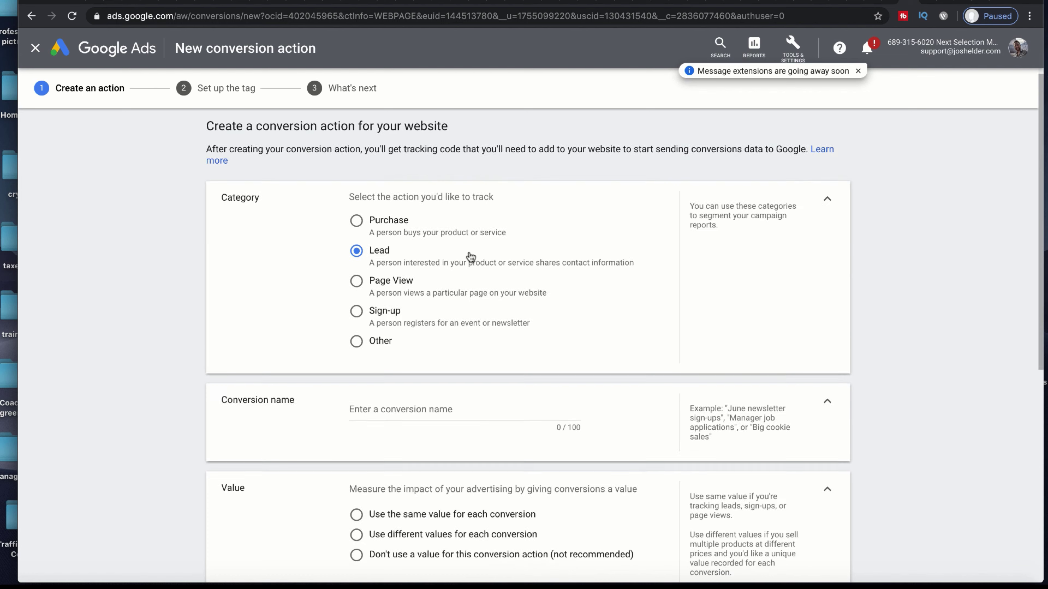
pyautogui.scroll(-3, 467, 260)
pyautogui.scroll(1, 462, 277)
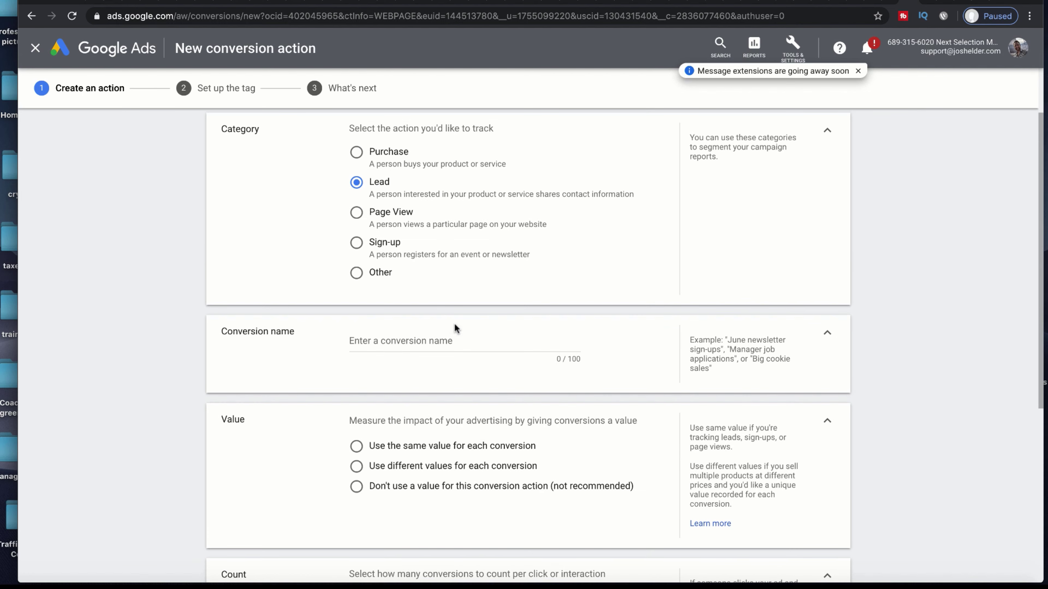
pyautogui.click(441, 342)
pyautogui.write('HTAS Leads')
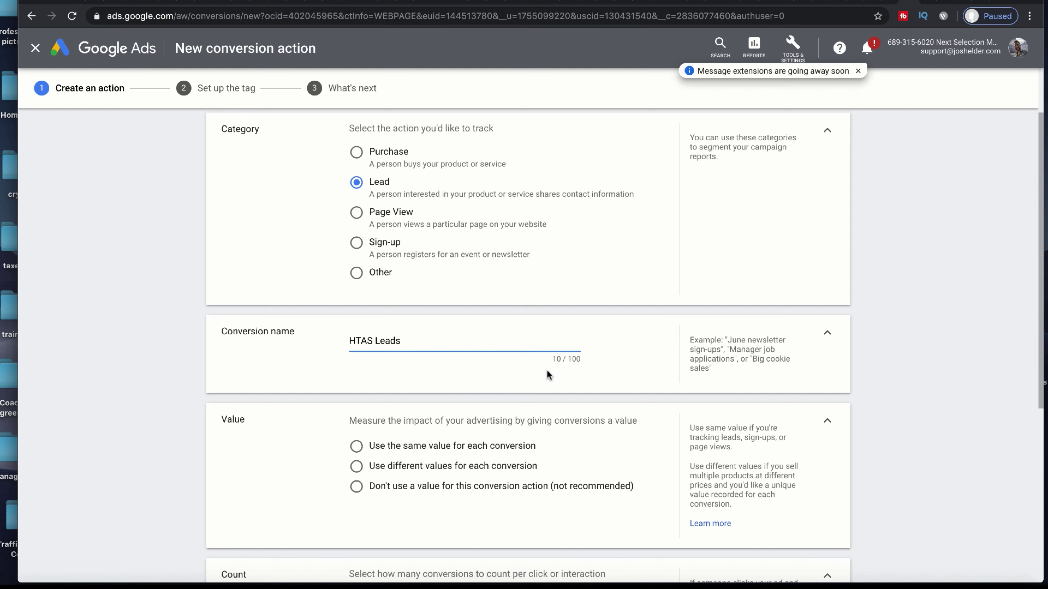
# Use the same value for each conversion and create the conversion action with the remaining settings at their defaults
pyautogui.scroll(-2, 549, 375)
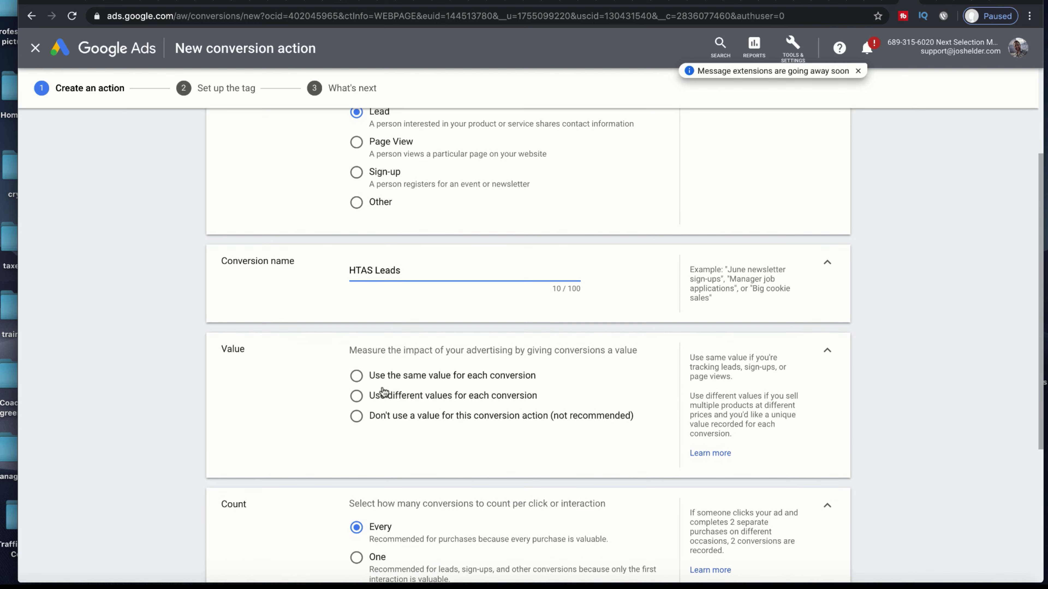
pyautogui.click(357, 376)
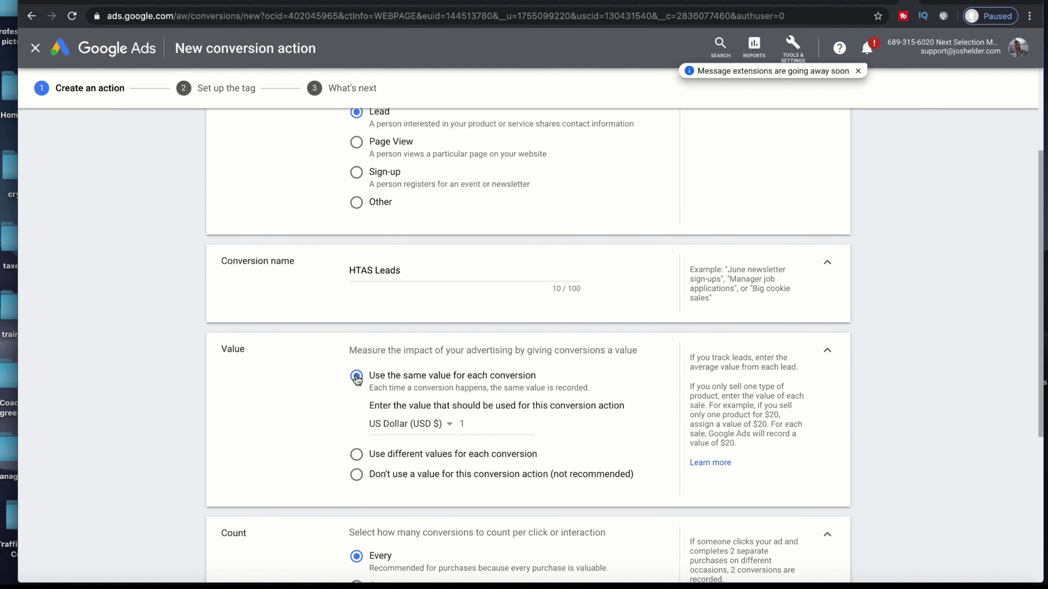
pyautogui.scroll(-6, 485, 409)
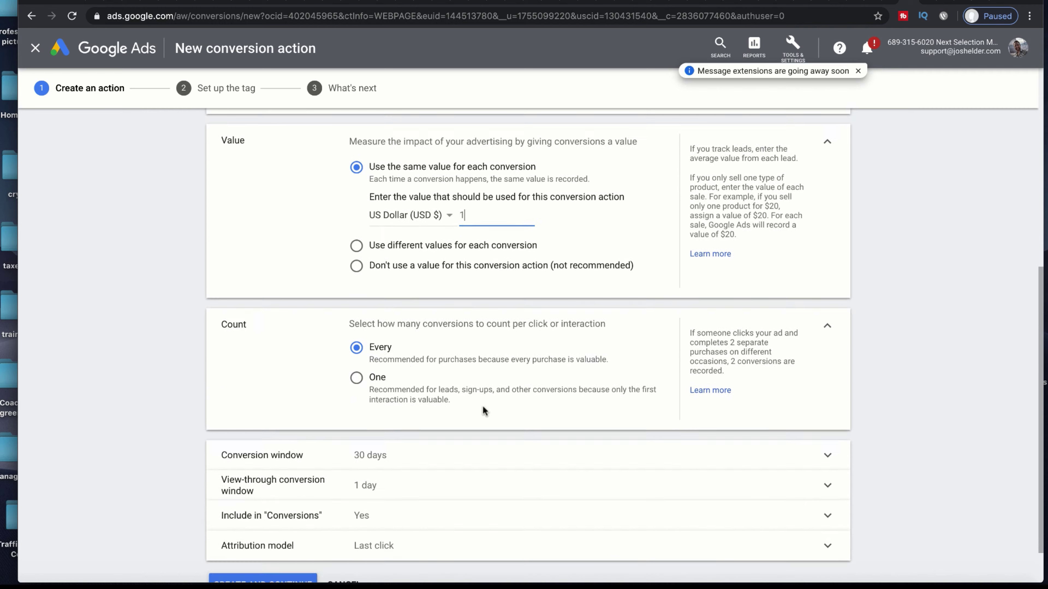
pyautogui.scroll(-1, 463, 363)
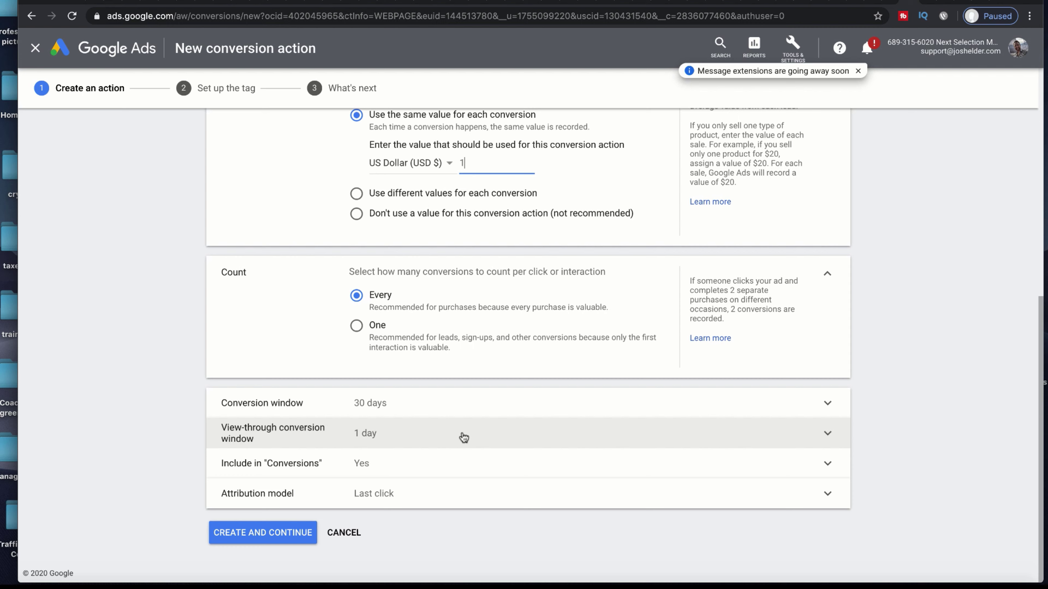
pyautogui.scroll(-1, 783, 445)
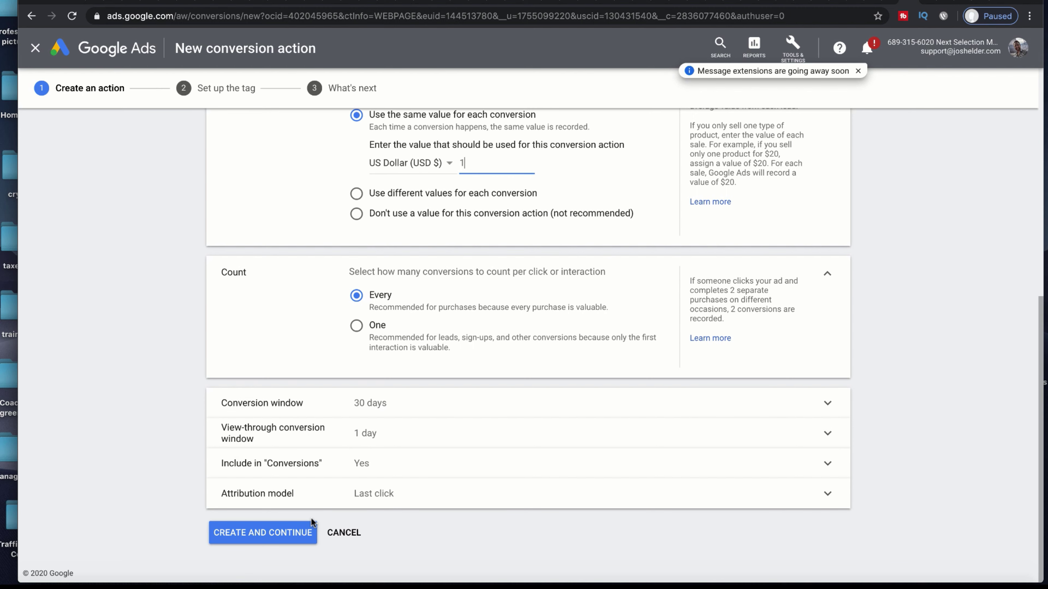
pyautogui.click(298, 536)
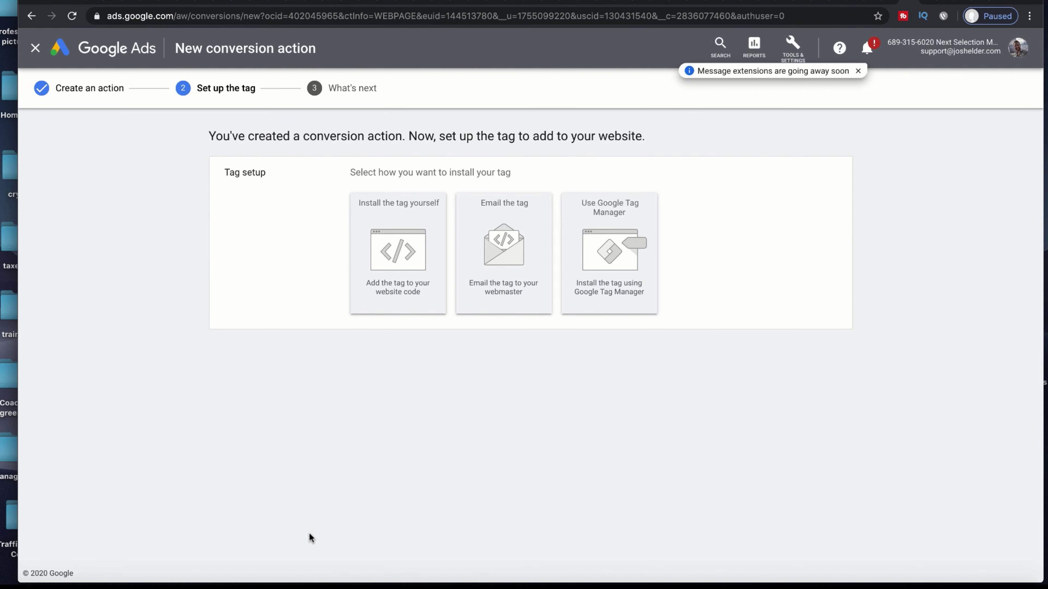
# Compare the instructions for installing the HTAS Leads tag yourself with those for using Google Tag Manager
pyautogui.click(398, 256)
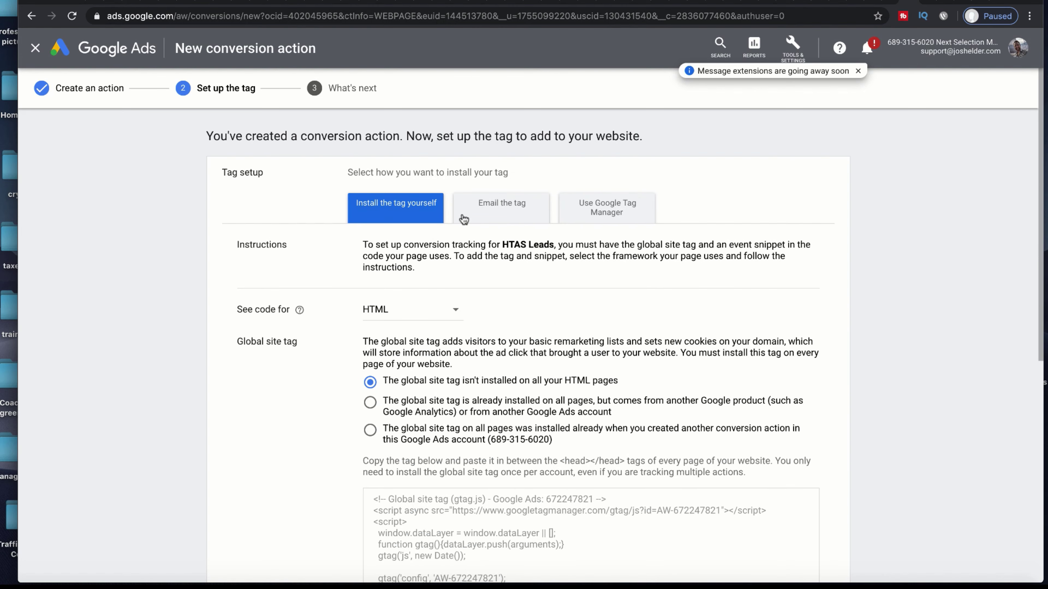
pyautogui.click(611, 210)
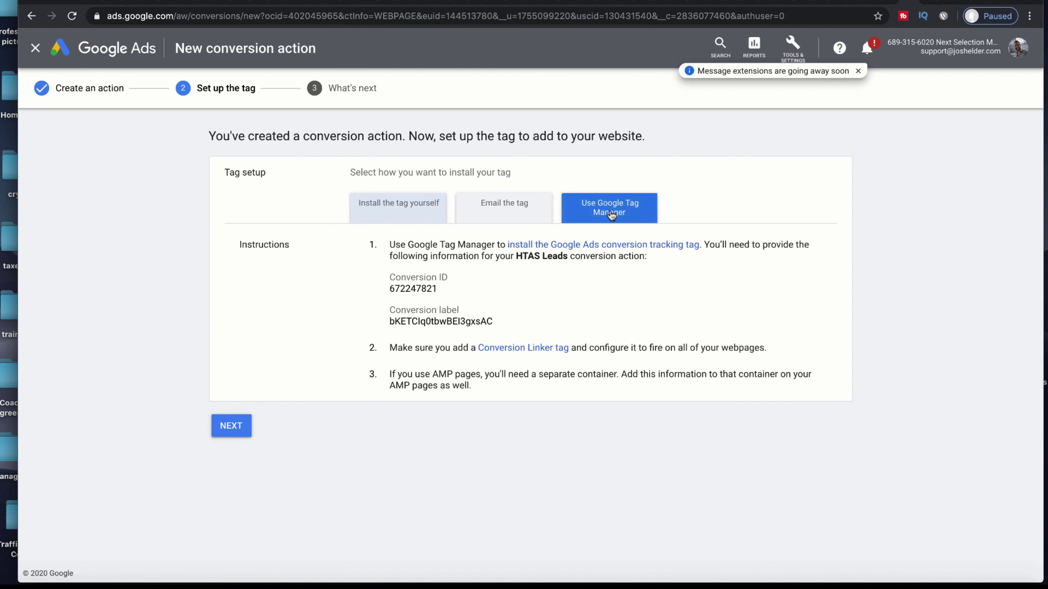
pyautogui.click(400, 208)
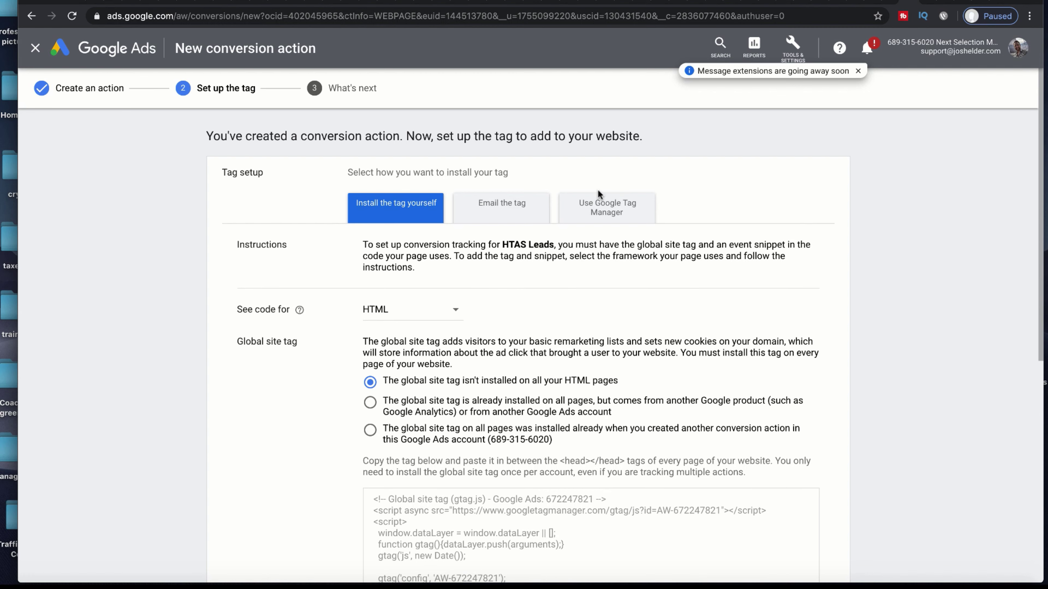
pyautogui.click(600, 204)
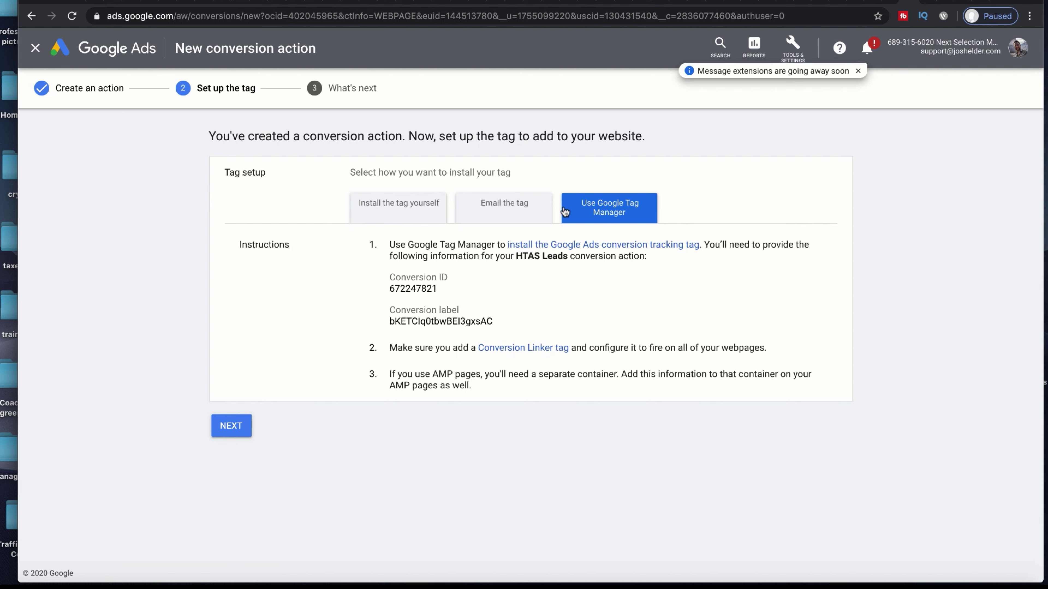
# Choose to install the tag yourself and select the entire global site tag code
pyautogui.click(399, 206)
pyautogui.scroll(-3, 482, 306)
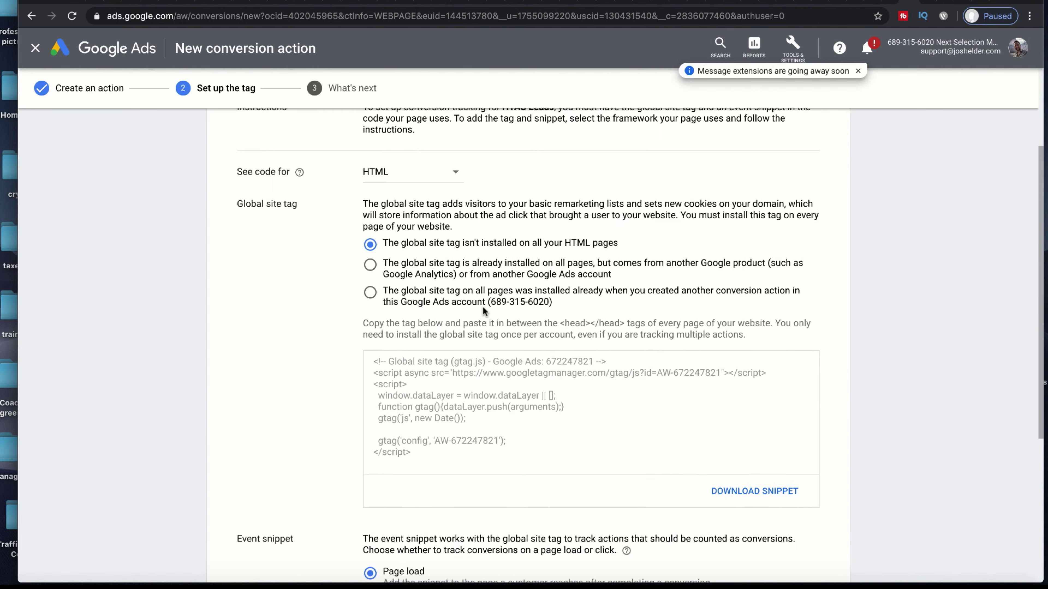
pyautogui.scroll(-2, 482, 306)
pyautogui.scroll(-2, 483, 307)
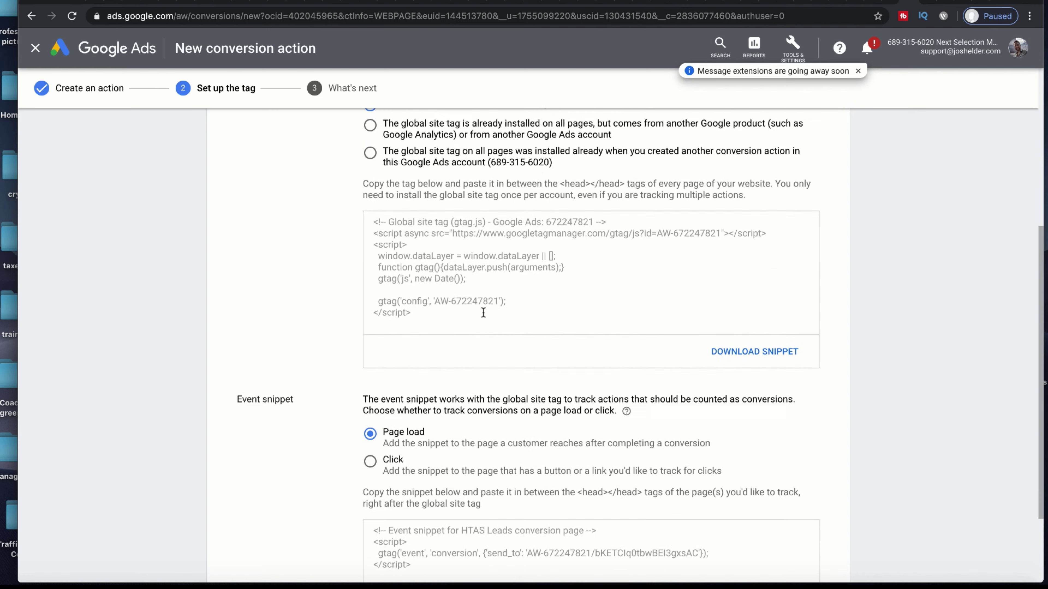
pyautogui.moveTo(481, 317); pyautogui.dragTo(371, 221)
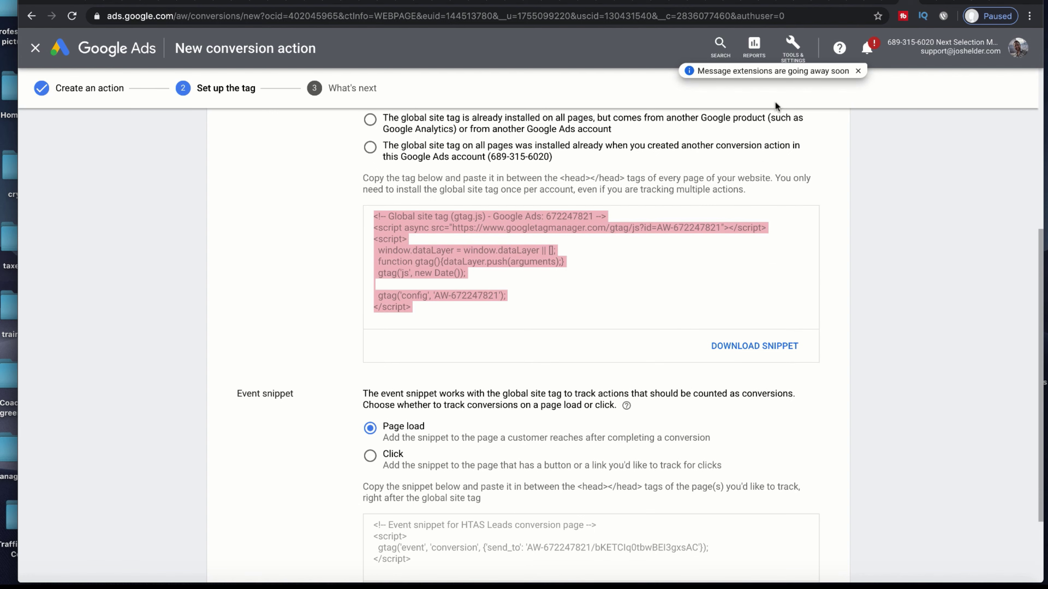
# Switch to Kartra, sign out of the current account, and log in with a different saved email address and password
pyautogui.hotkey('ctrl', 'Tab')
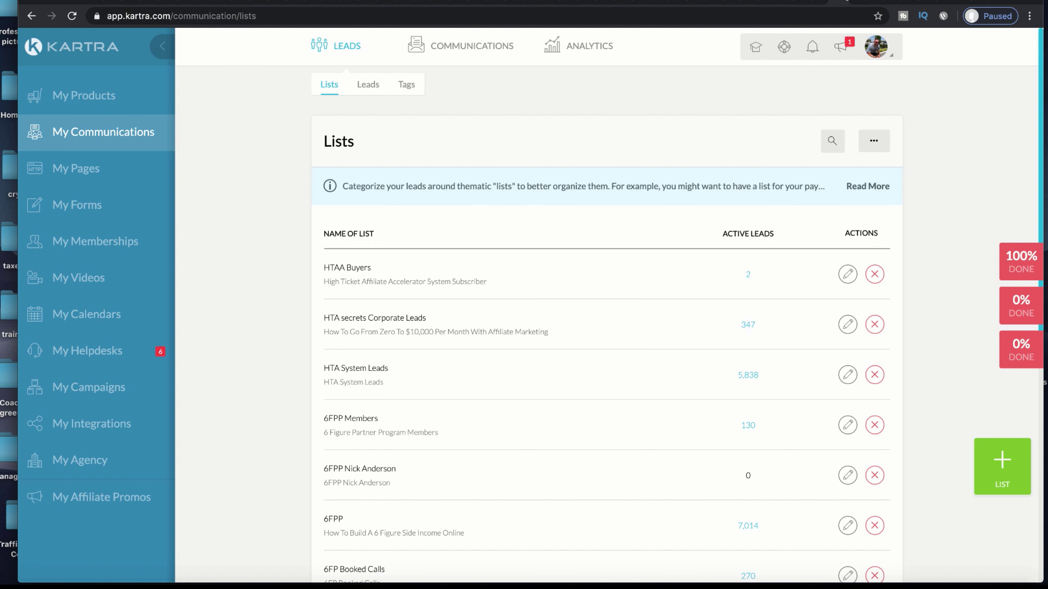
pyautogui.click(877, 48)
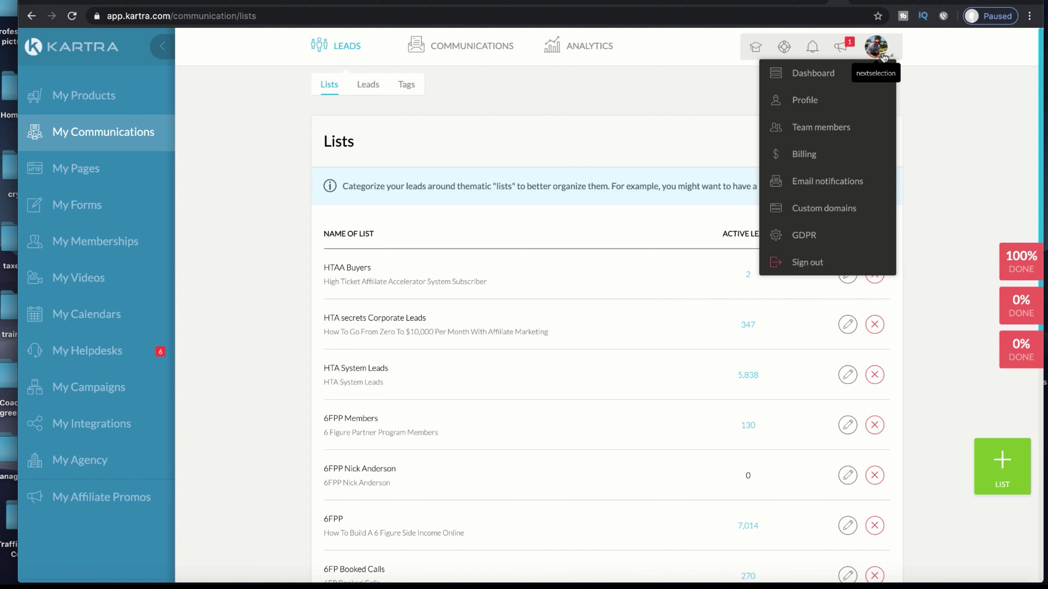
pyautogui.click(819, 263)
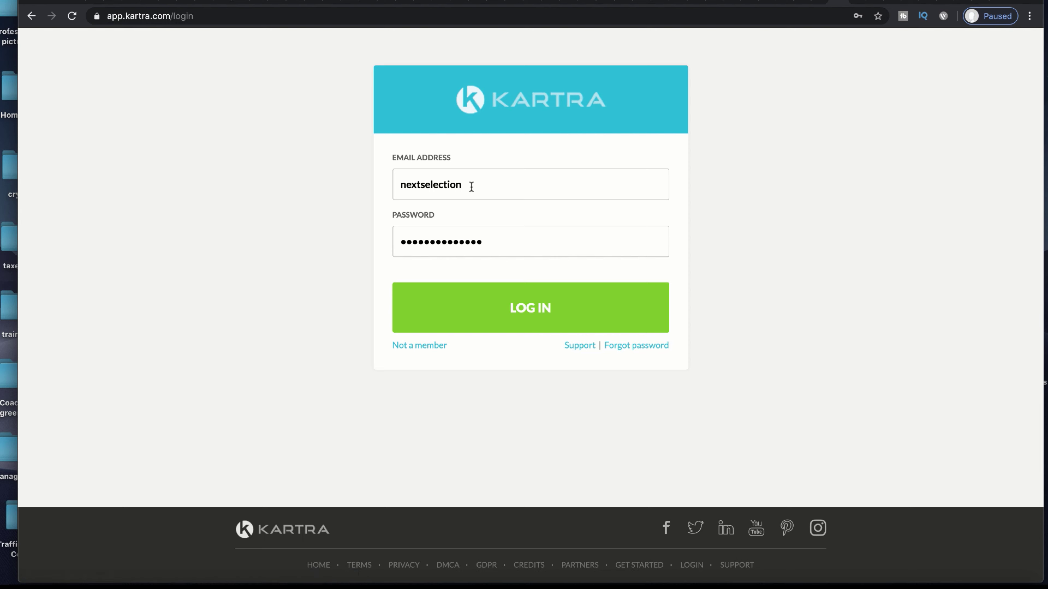
pyautogui.click(472, 188)
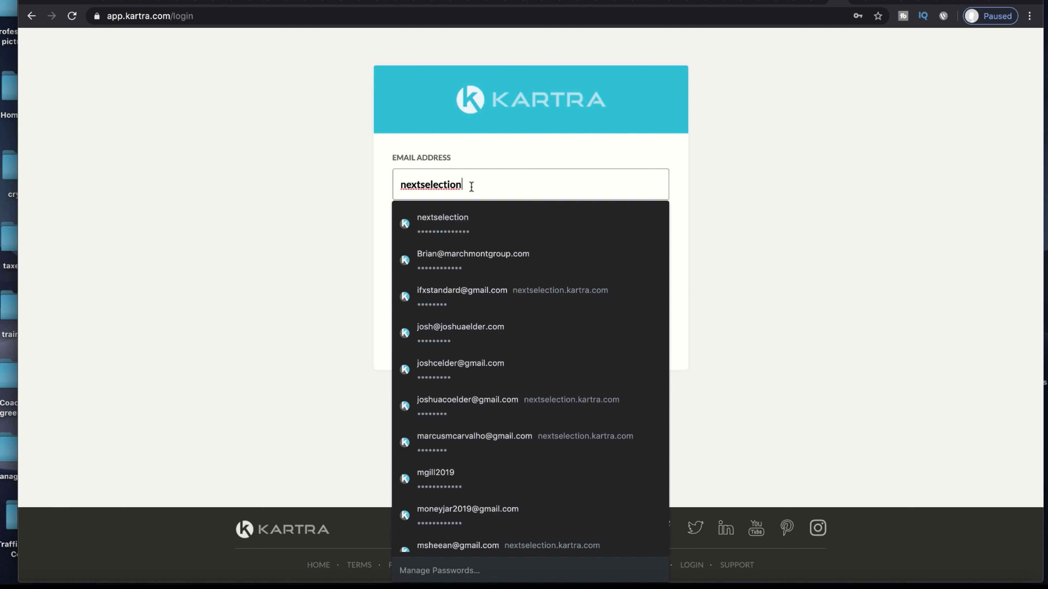
pyautogui.click(489, 366)
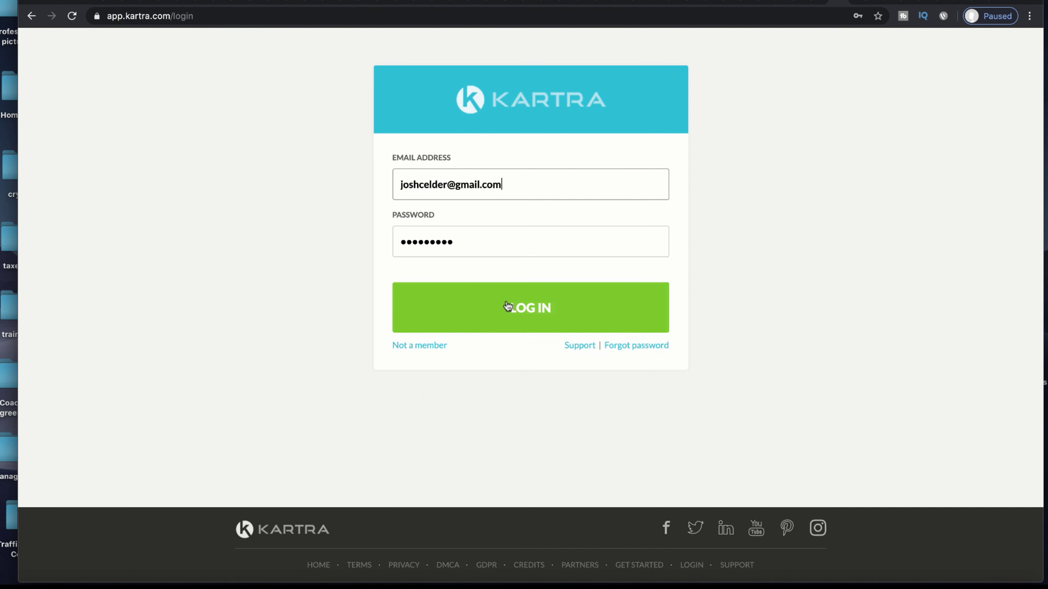
pyautogui.click(506, 303)
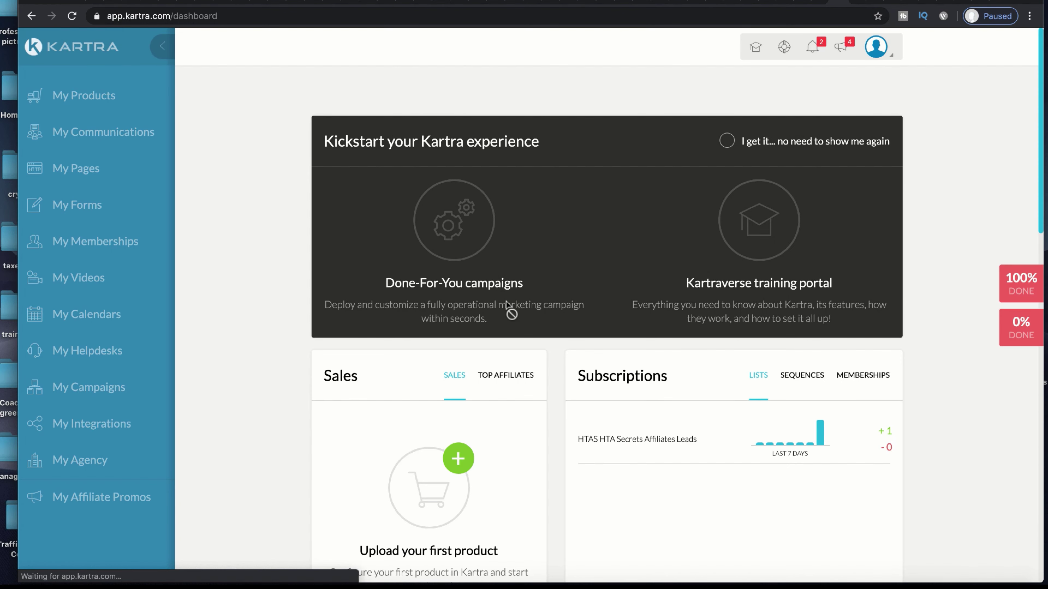
# Open the HTAS HTA Secrets Opt In Affiliates page in the page editor, keeping its name, category and site
pyautogui.click(94, 173)
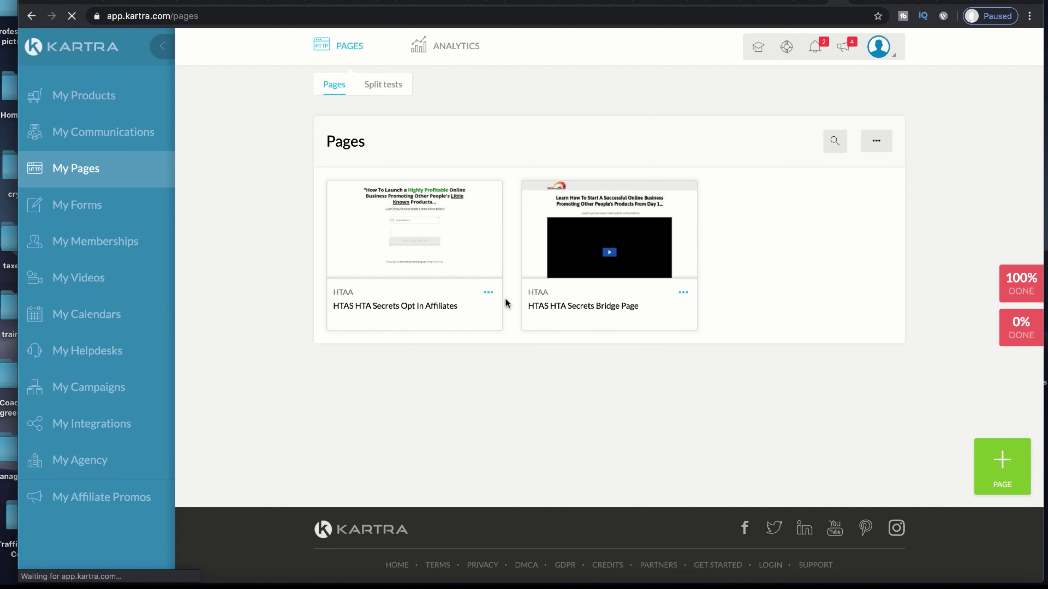
pyautogui.click(488, 294)
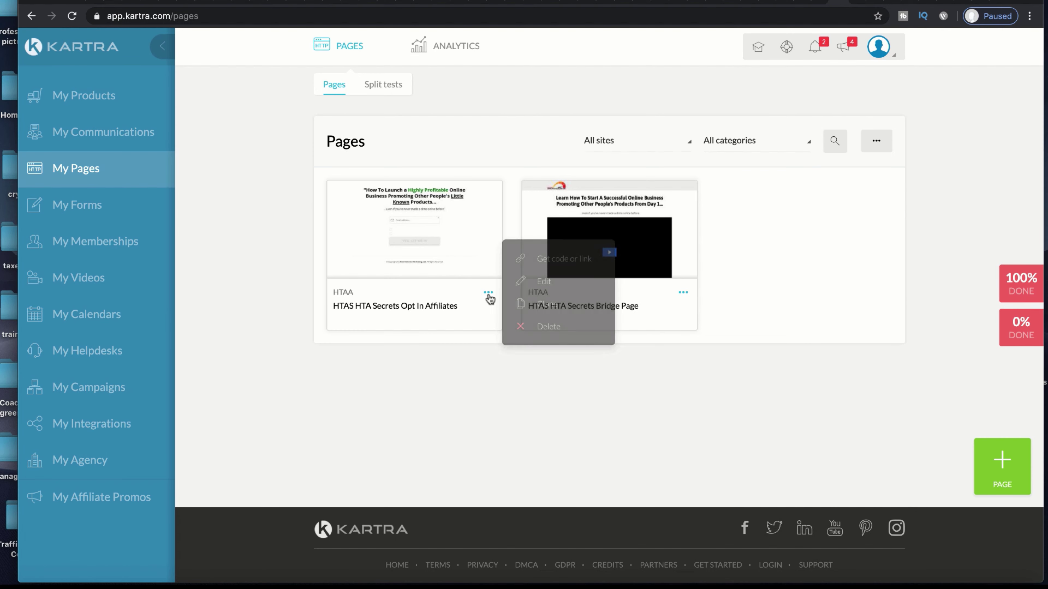
pyautogui.click(543, 282)
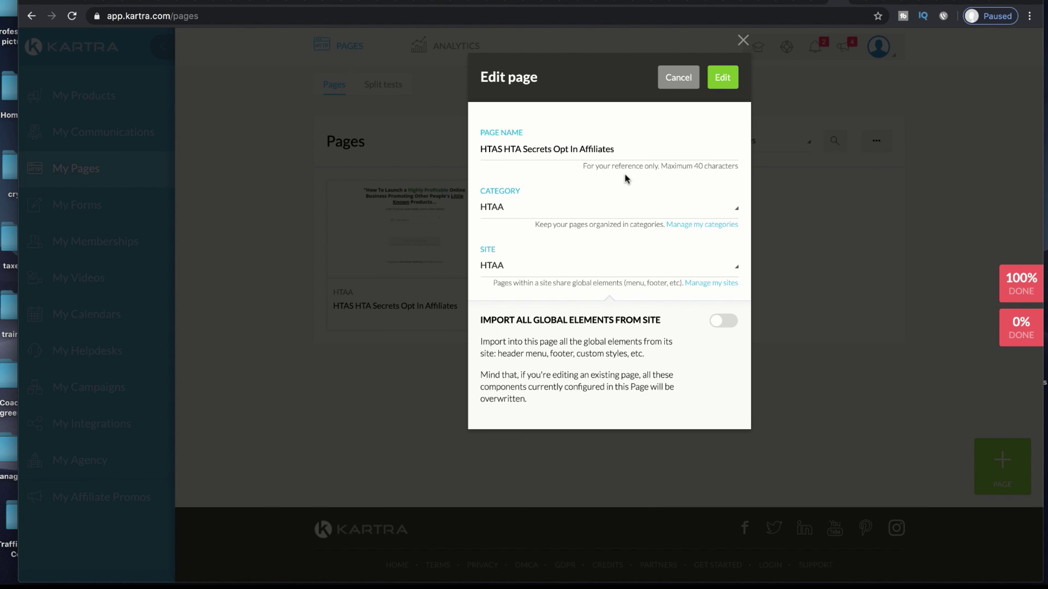
pyautogui.hotkey('ctrl', 'Tab')
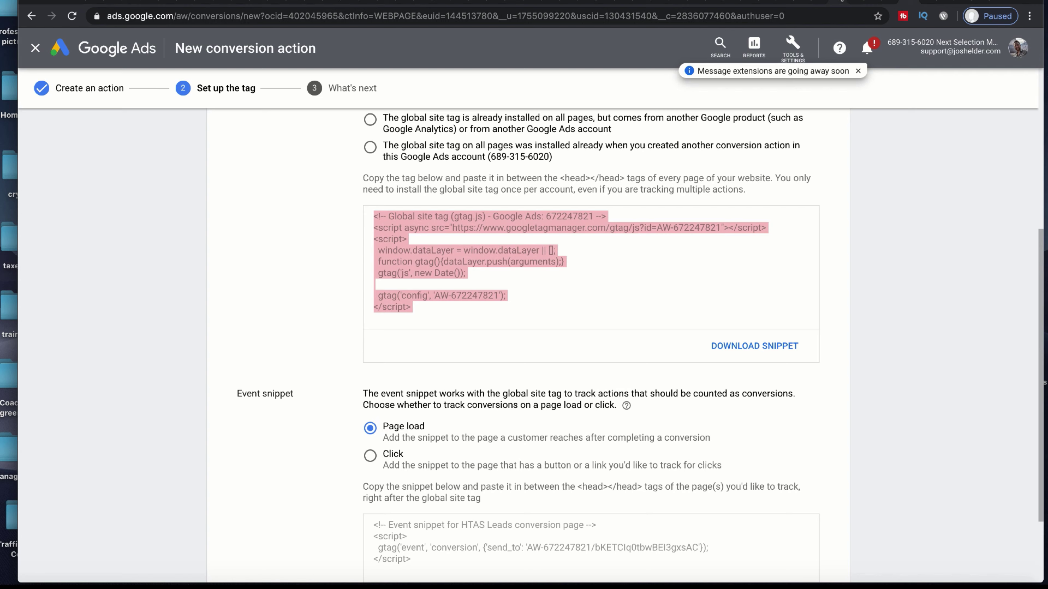
pyautogui.hotkey('ctrl', 'shift', 'Tab')
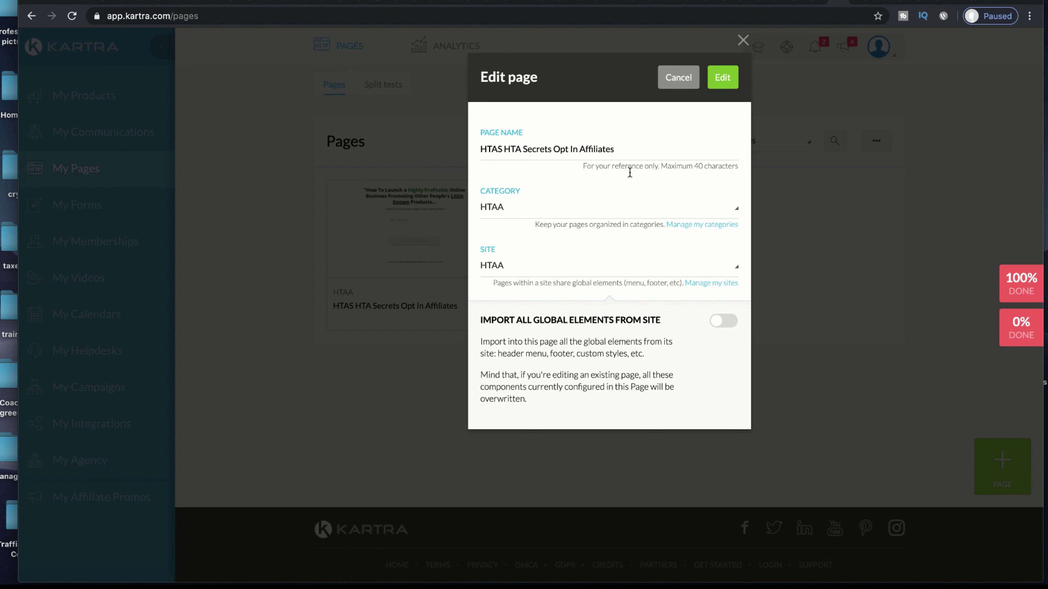
pyautogui.click(722, 76)
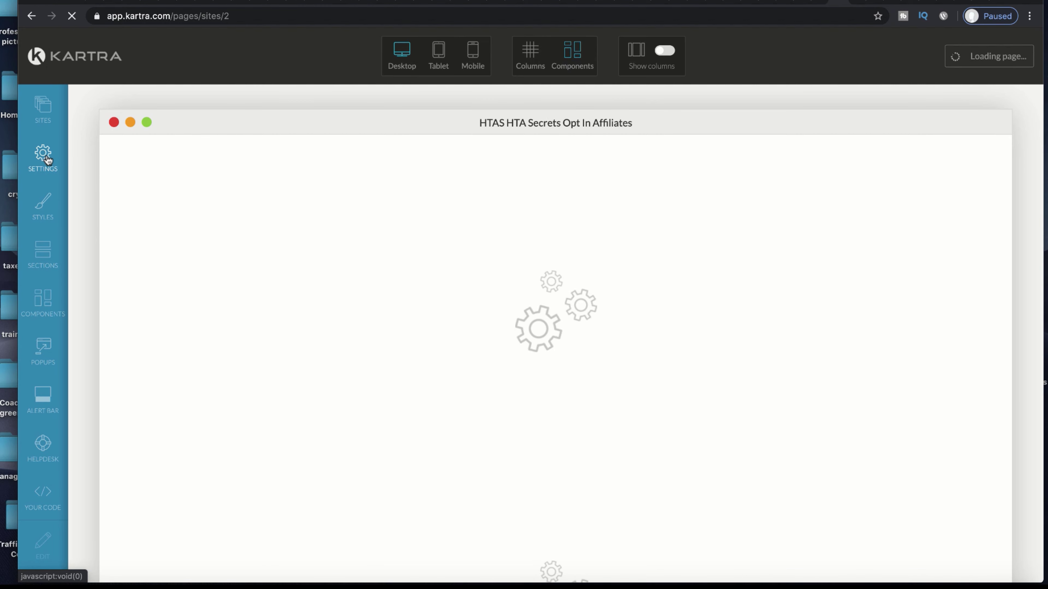
# Paste the copied global site tag into the opt-in page's Facebook Ads tracking code setting
pyautogui.click(65, 154)
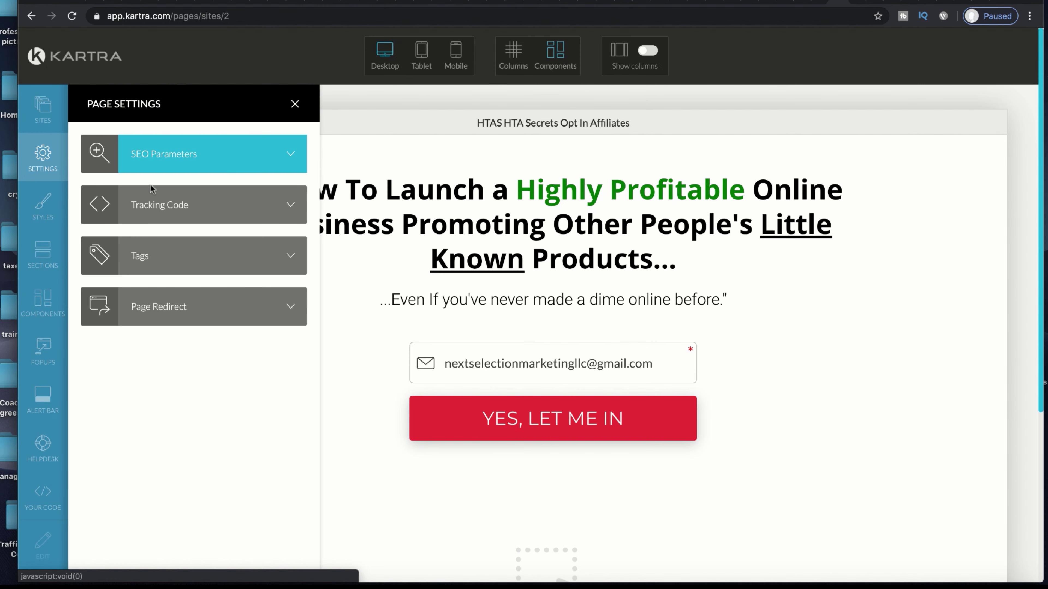
pyautogui.click(165, 202)
pyautogui.scroll(-3, 187, 301)
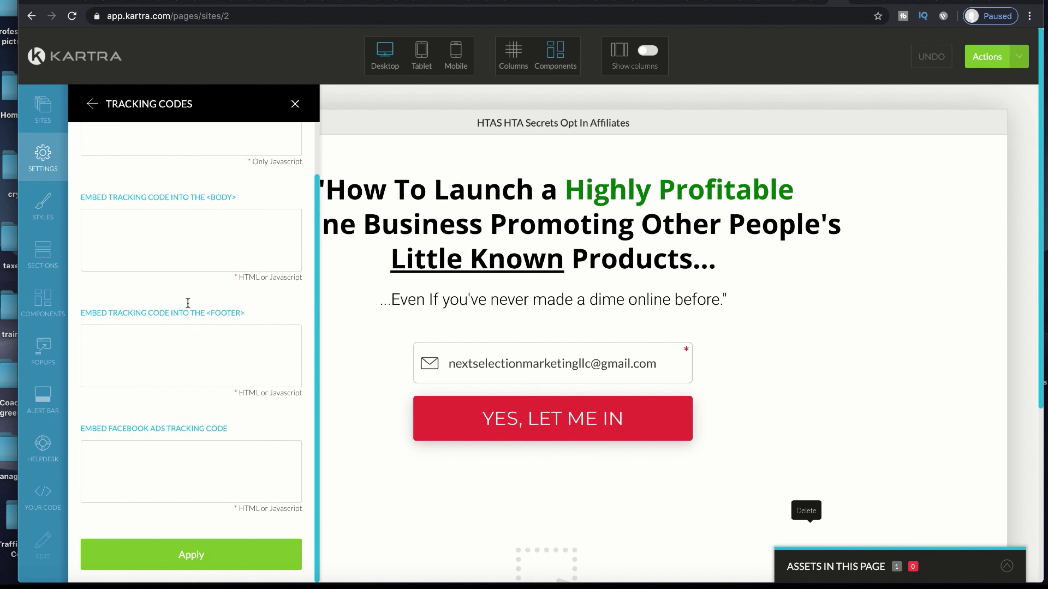
pyautogui.click(172, 453)
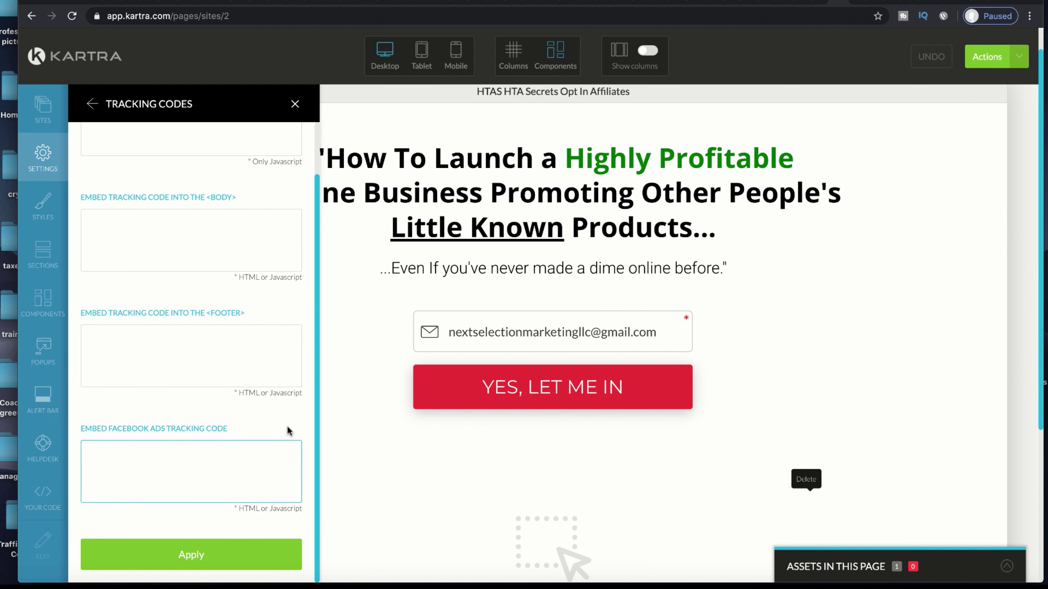
pyautogui.moveTo(235, 430); pyautogui.dragTo(76, 433)
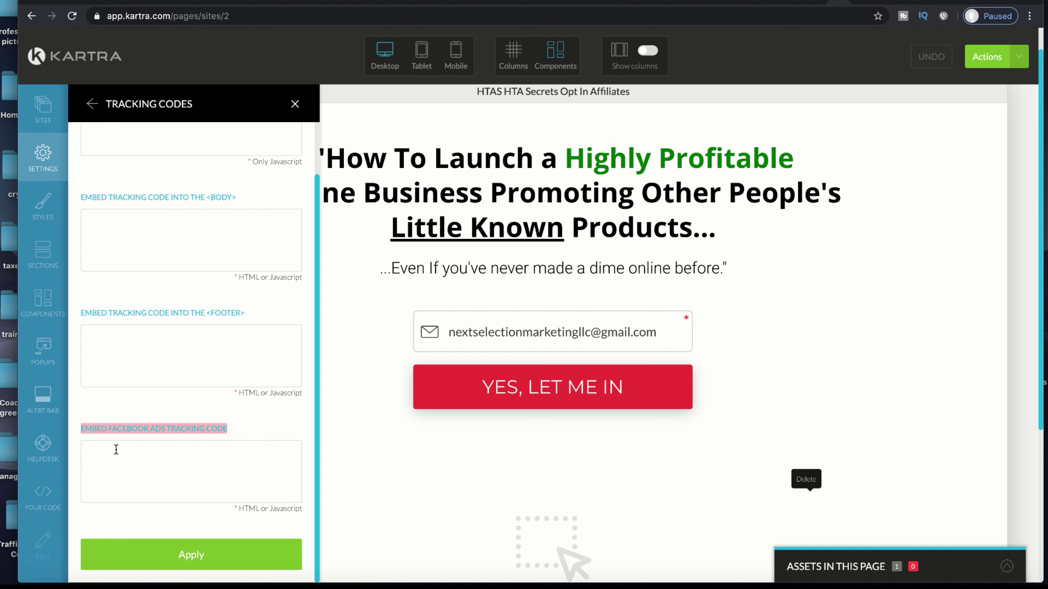
pyautogui.click(173, 456)
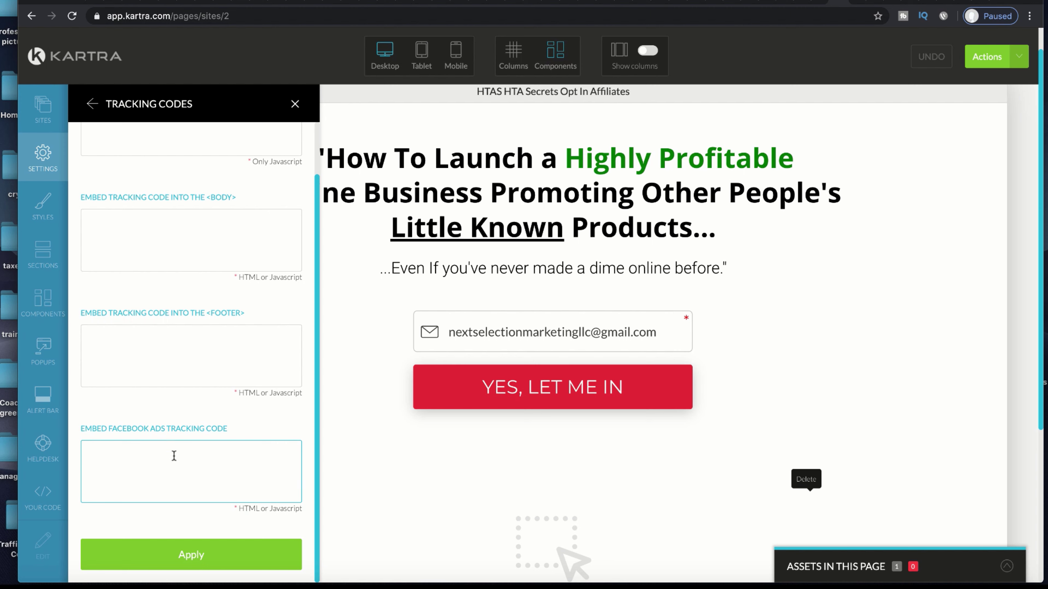
pyautogui.hotkey('ctrl', 'v')
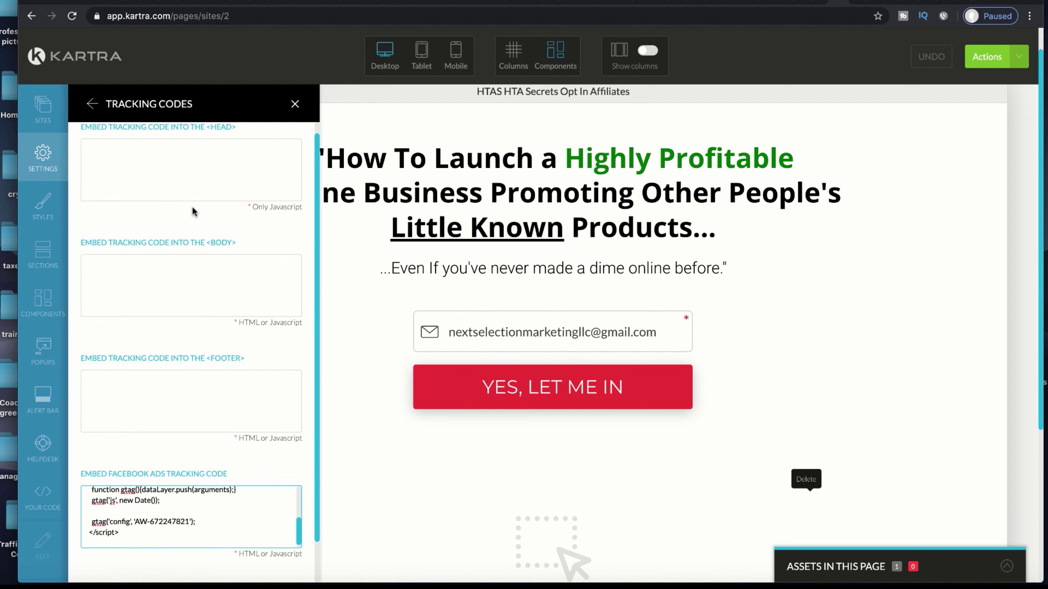
# Review the pasted tag, apply the opt-in page's tracking codes and close the page settings
pyautogui.scroll(5, 161, 461)
pyautogui.scroll(-5, 158, 468)
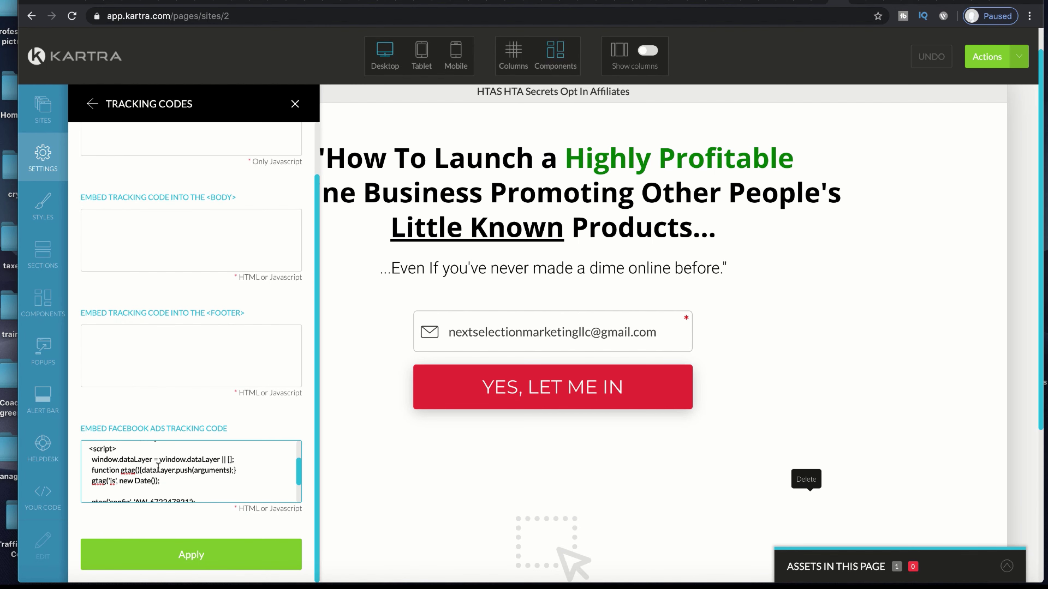
pyautogui.scroll(-1, 354, 407)
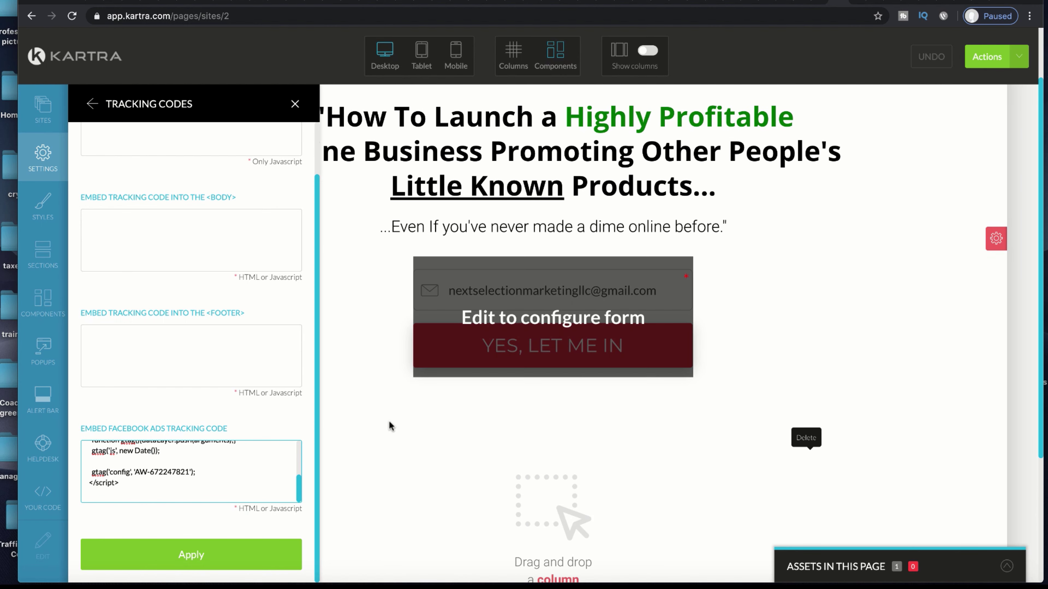
pyautogui.click(216, 553)
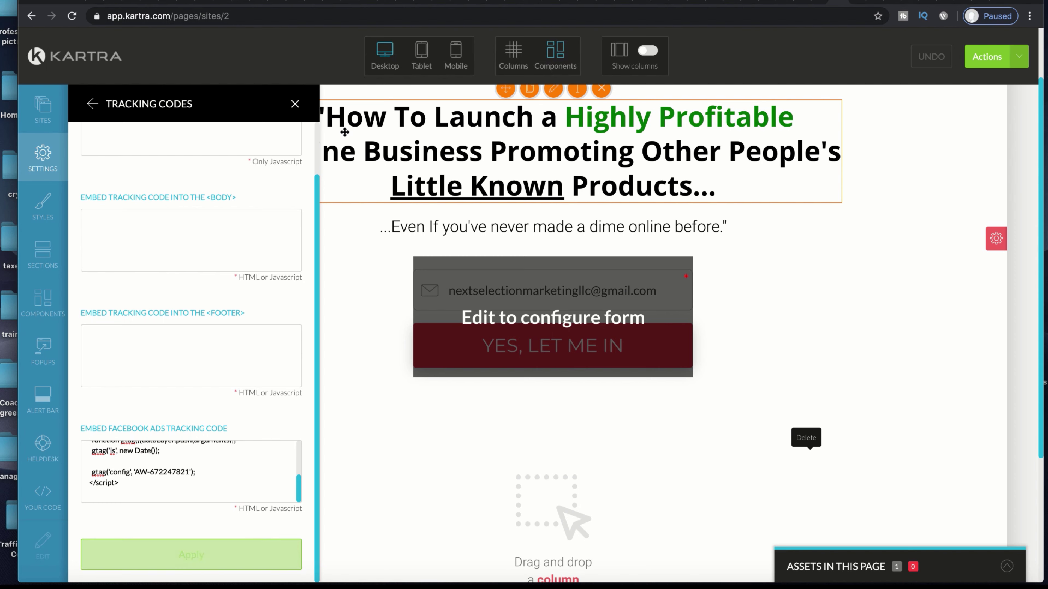
pyautogui.click(295, 106)
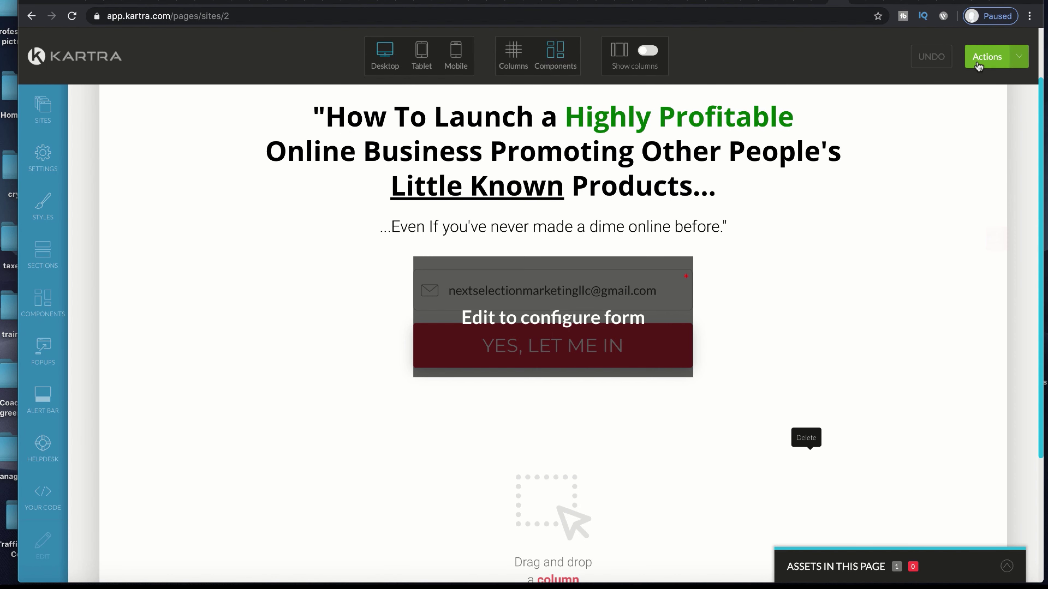
# Save the opt-in page's progress and publish it live
pyautogui.click(1019, 56)
pyautogui.click(955, 107)
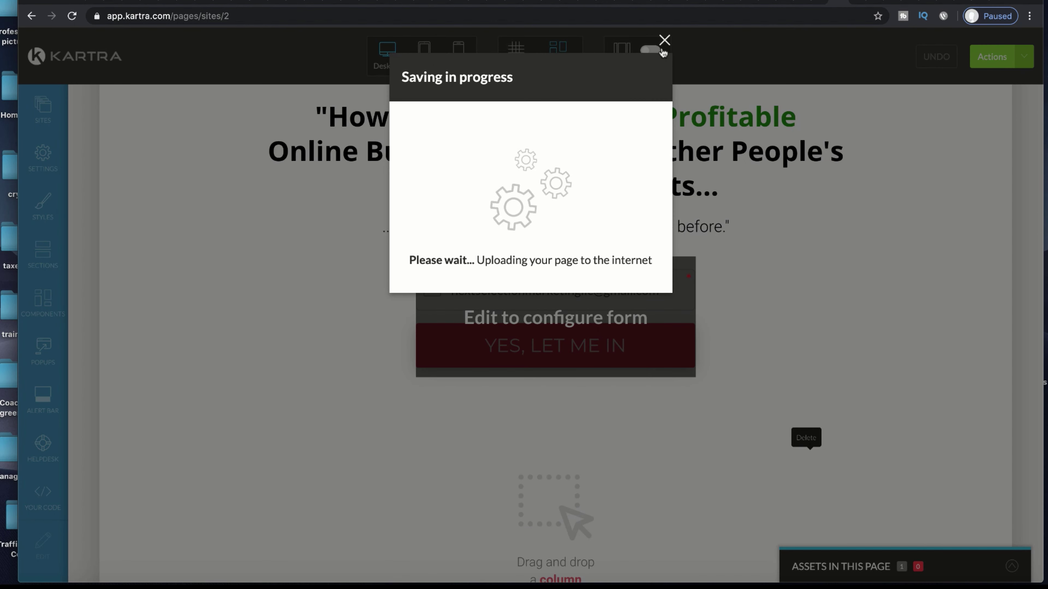
pyautogui.click(662, 39)
pyautogui.click(989, 56)
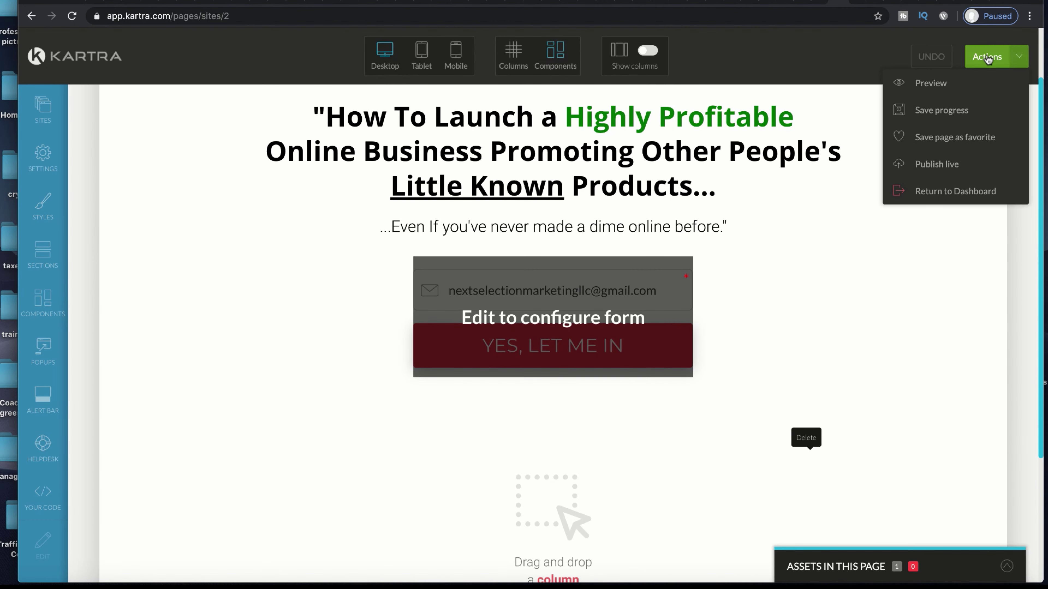
pyautogui.click(945, 171)
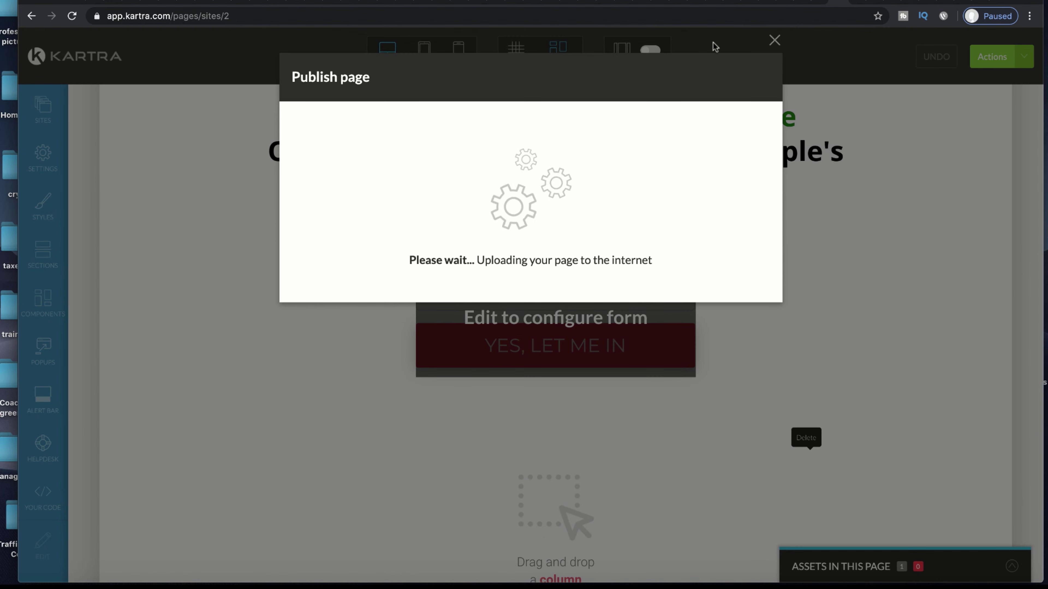
pyautogui.click(773, 40)
# Return to the dashboard and open the HTAS HTA Secrets Bridge Page in the page editor
pyautogui.click(990, 56)
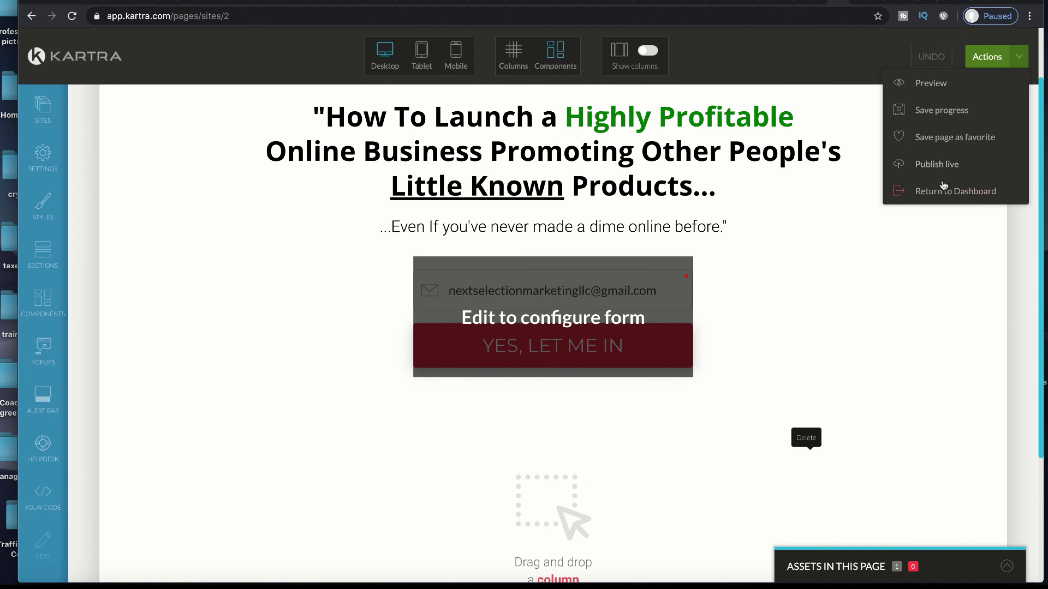
pyautogui.click(941, 191)
pyautogui.click(647, 79)
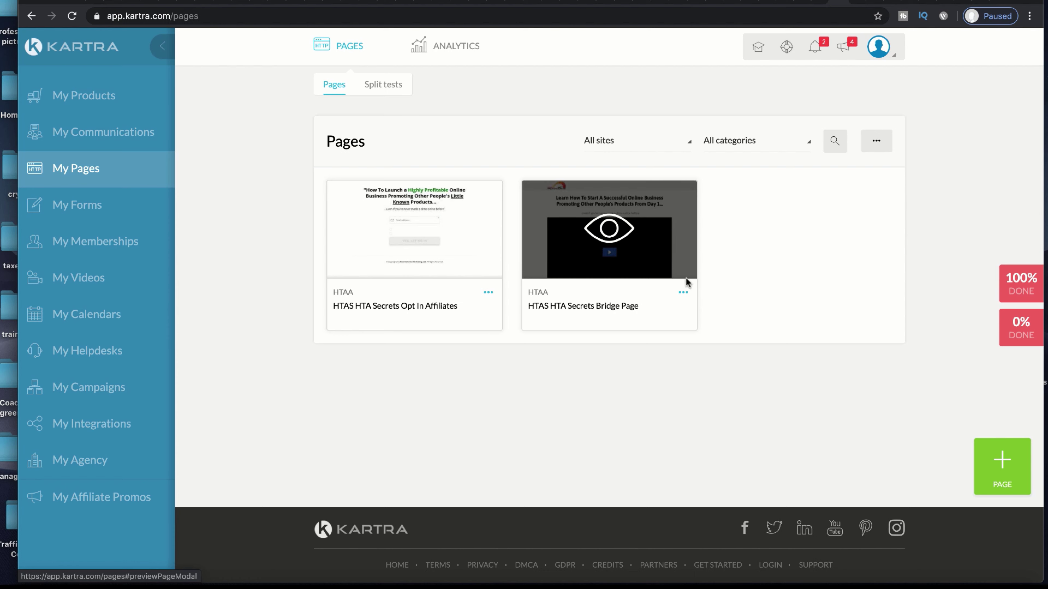
pyautogui.click(683, 292)
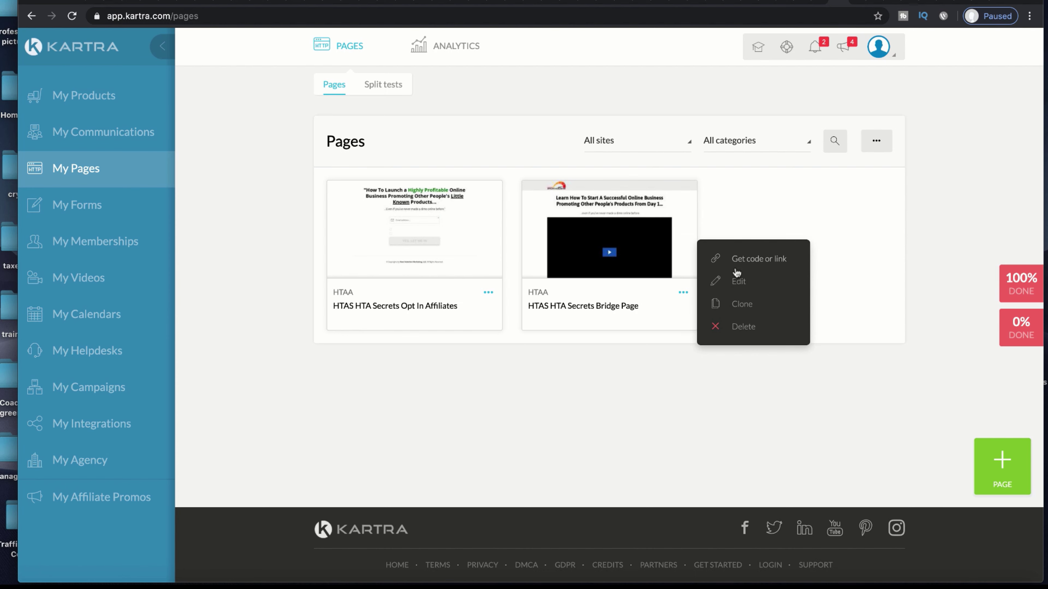
pyautogui.click(737, 281)
pyautogui.click(715, 79)
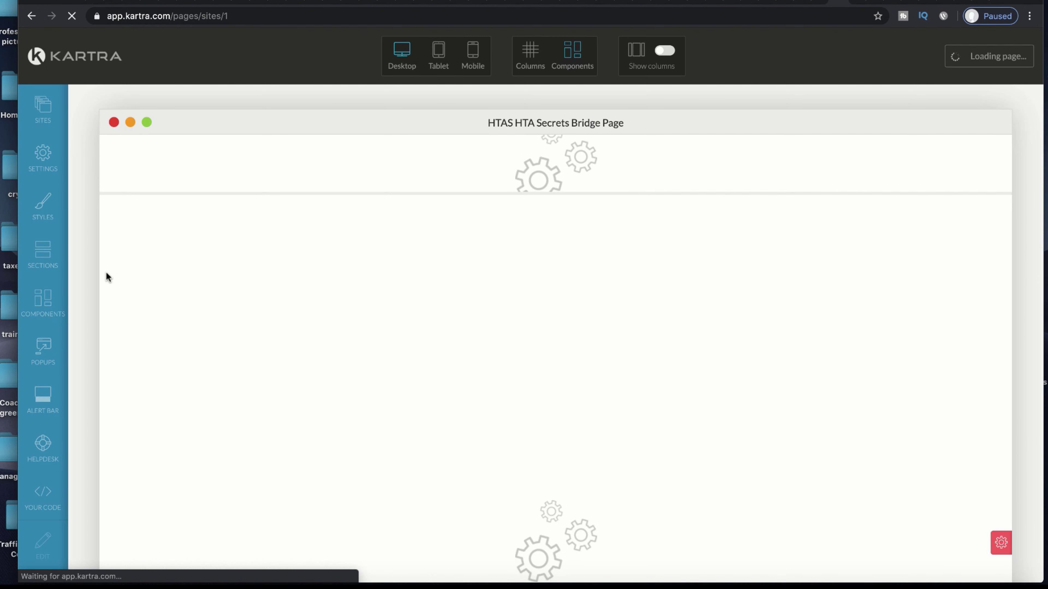
# Paste the global site tag into the bridge page's Facebook Ads tracking code setting
pyautogui.click(49, 158)
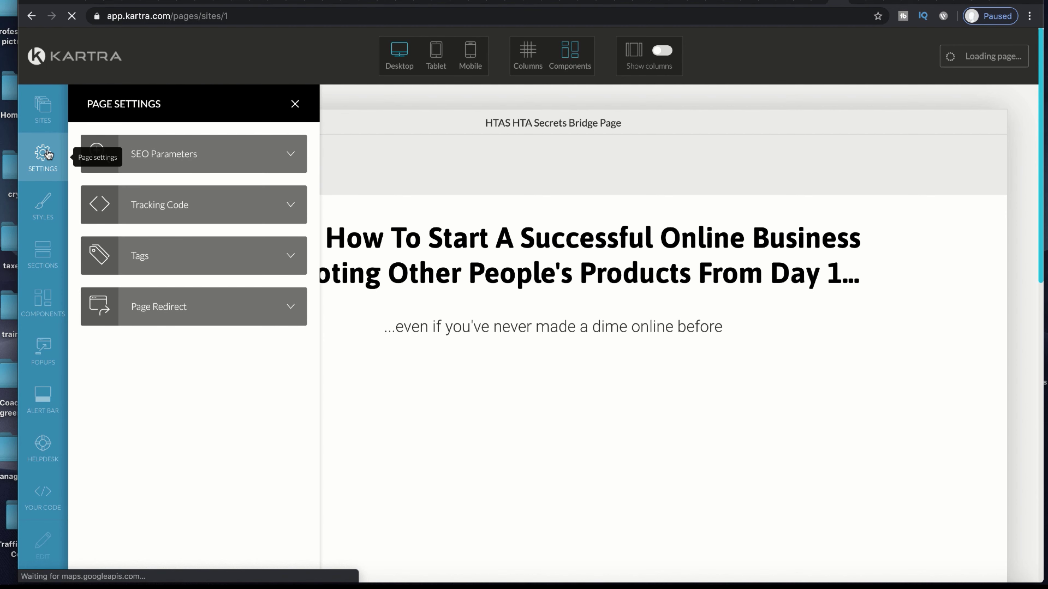
pyautogui.click(153, 216)
pyautogui.scroll(-3, 150, 307)
pyautogui.click(139, 480)
pyautogui.press('super+v')
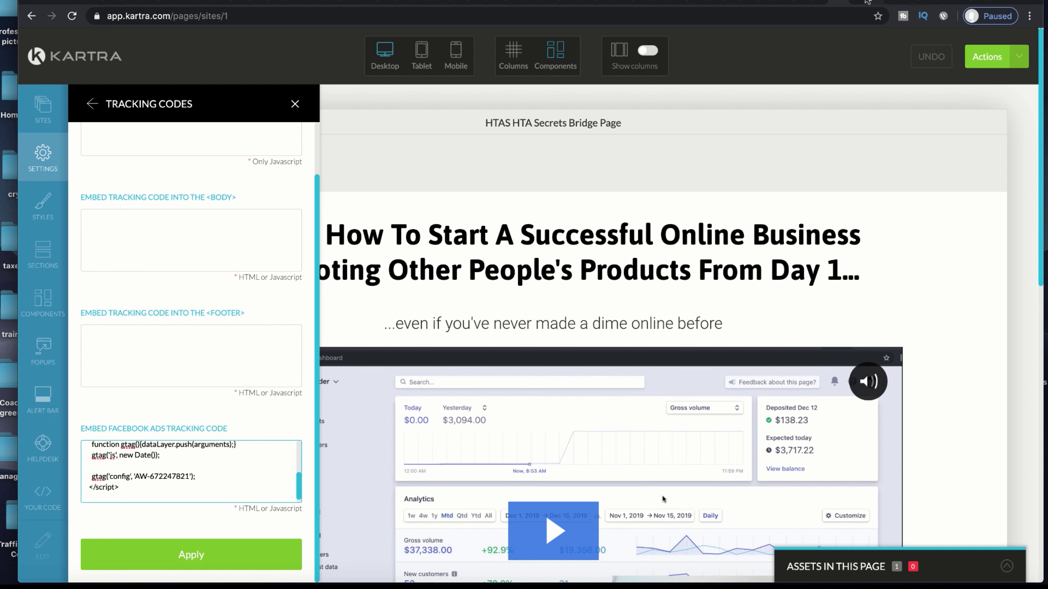
# Switch to Google Ads and copy the entire event snippet for the HTAS Leads conversion page
pyautogui.click(910, 1)
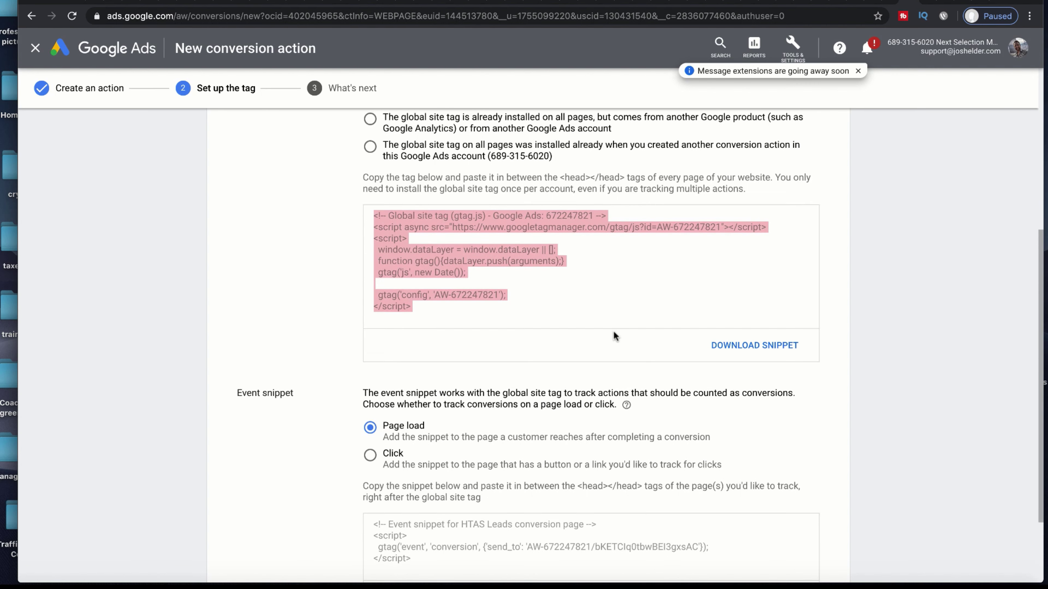
pyautogui.scroll(-3, 613, 334)
pyautogui.moveTo(634, 458); pyautogui.dragTo(370, 413)
pyautogui.hotkey('ctrl', 'c')
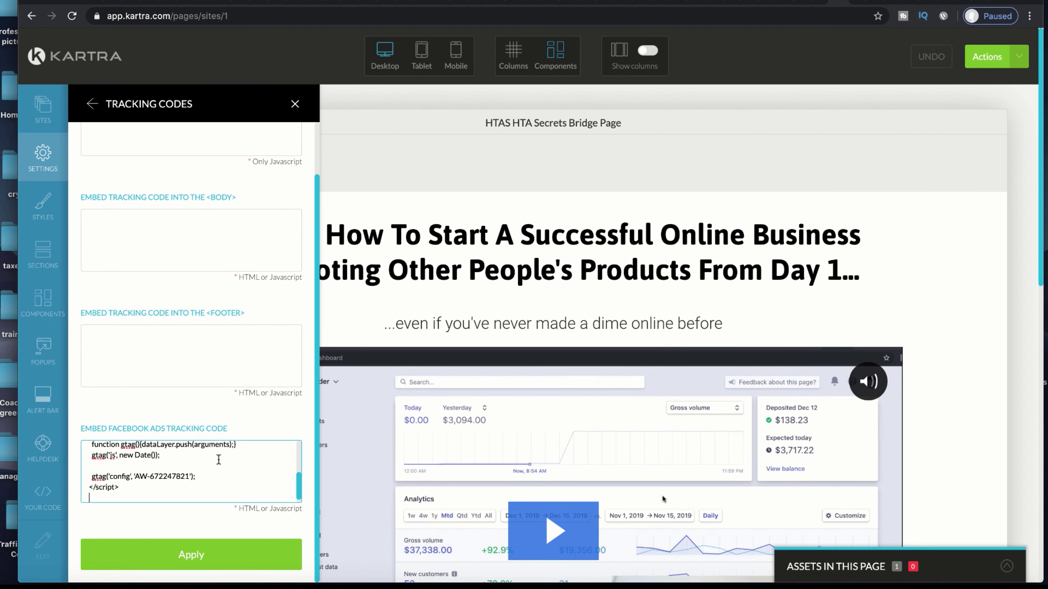
# Back in Kartra, paste the HTAS Leads event snippet below the bridge page's global site tag and review the combined code
pyautogui.scroll(-3, 446, 270)
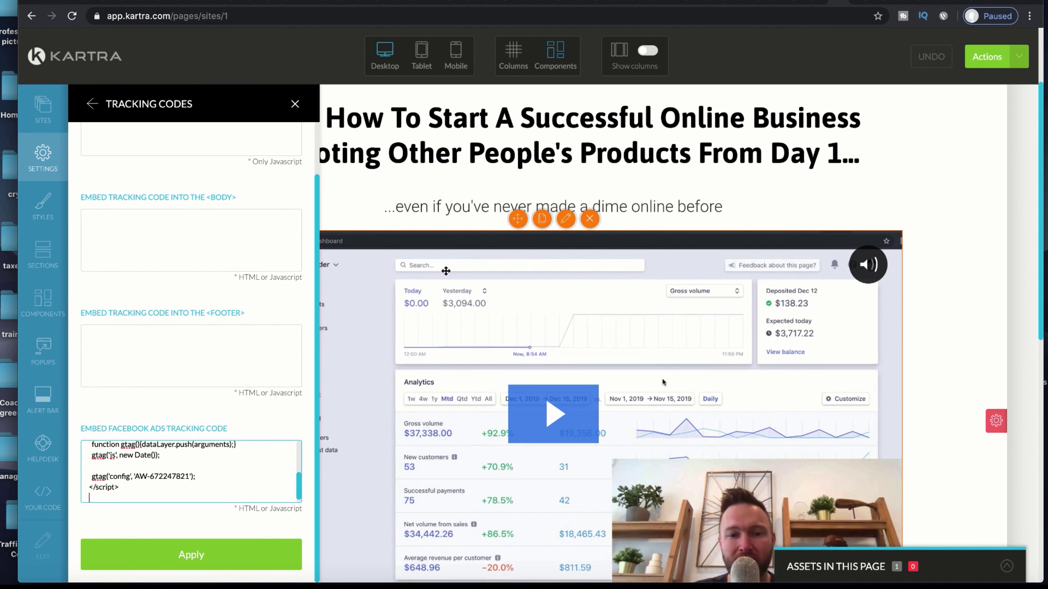
pyautogui.scroll(-2, 470, 357)
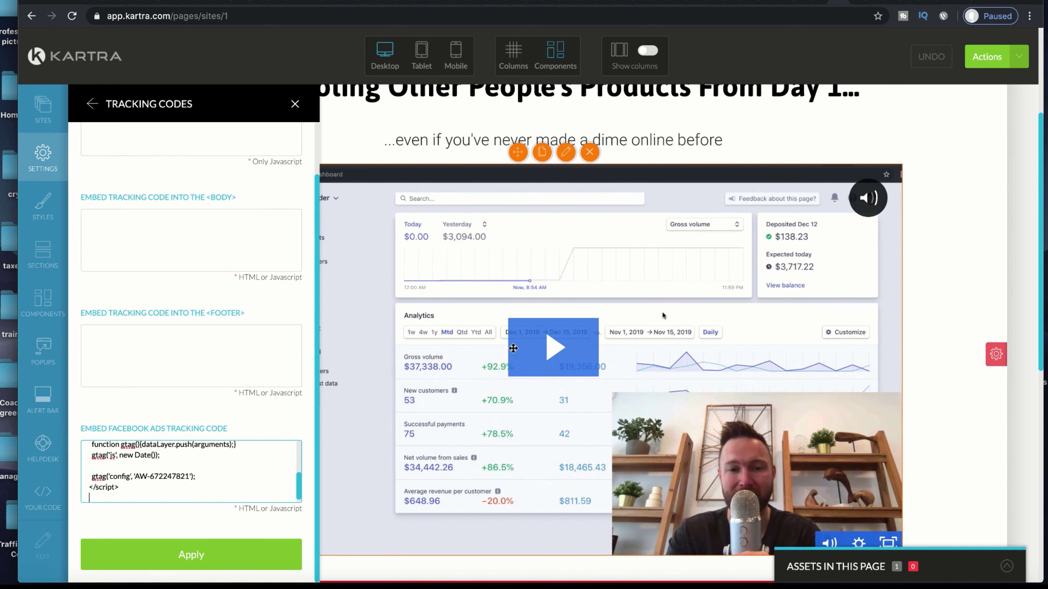
pyautogui.scroll(-1, 201, 491)
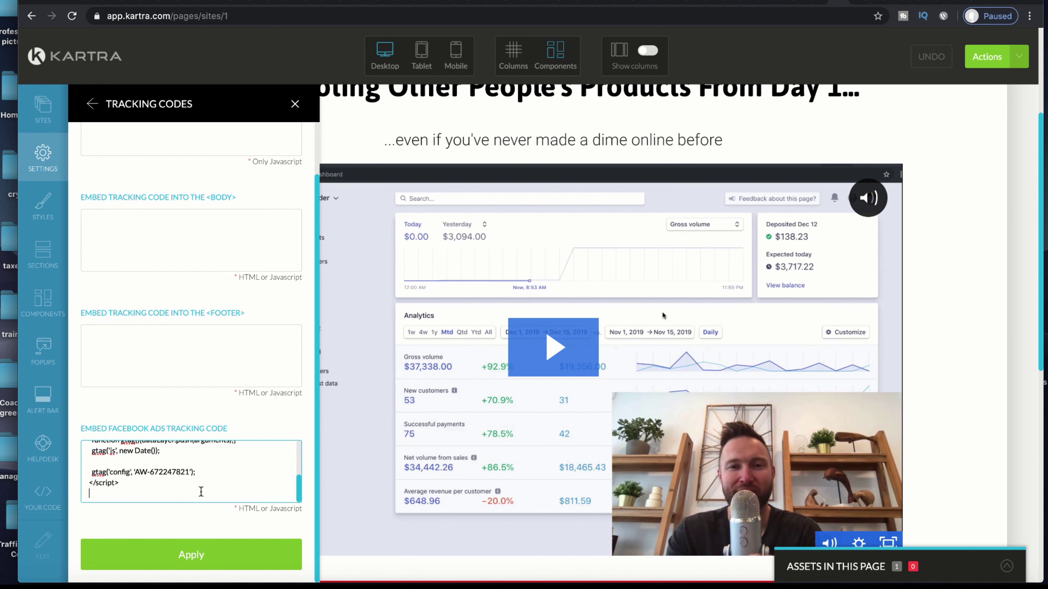
pyautogui.scroll(-1, 201, 481)
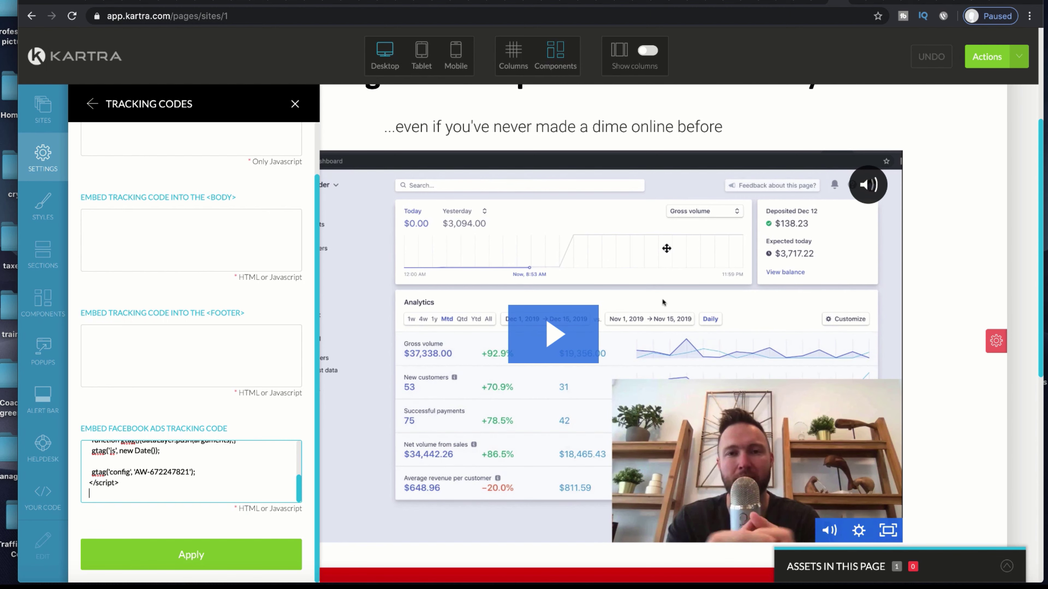
pyautogui.press('Return')
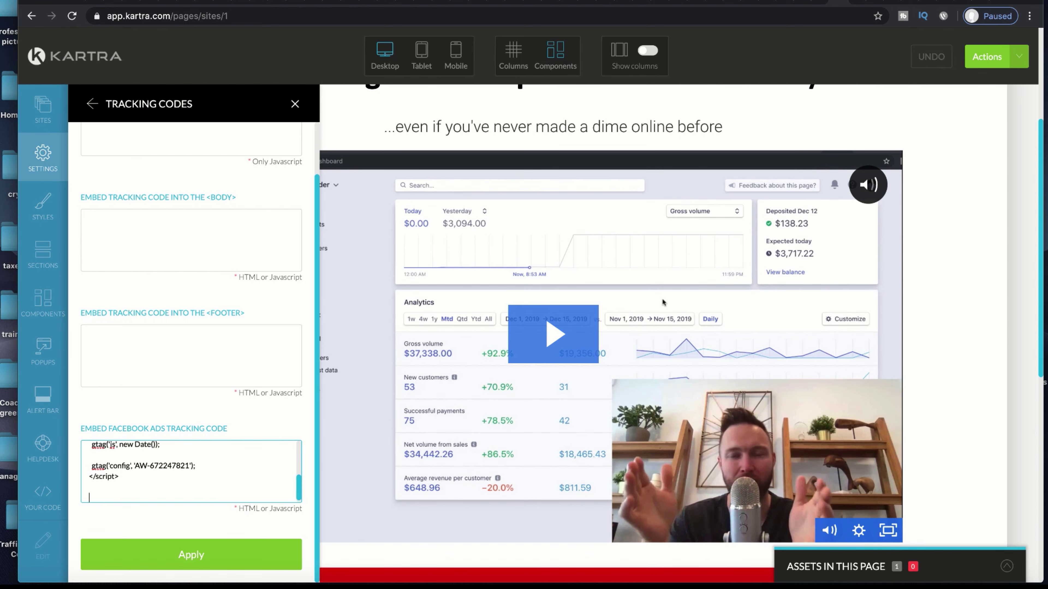
pyautogui.hotkey('ctrl', 'v')
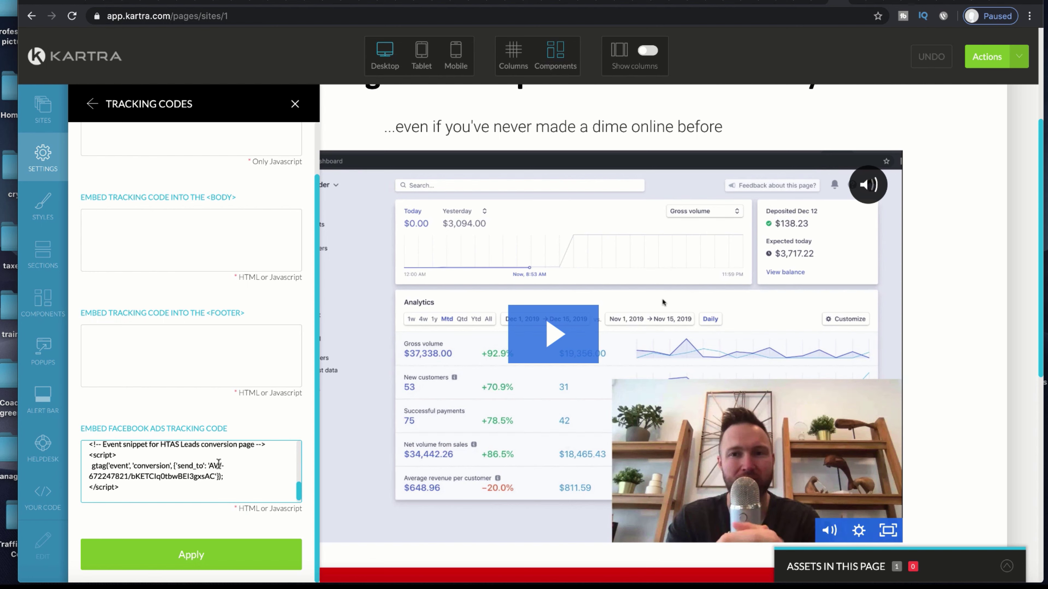
pyautogui.scroll(4, 219, 463)
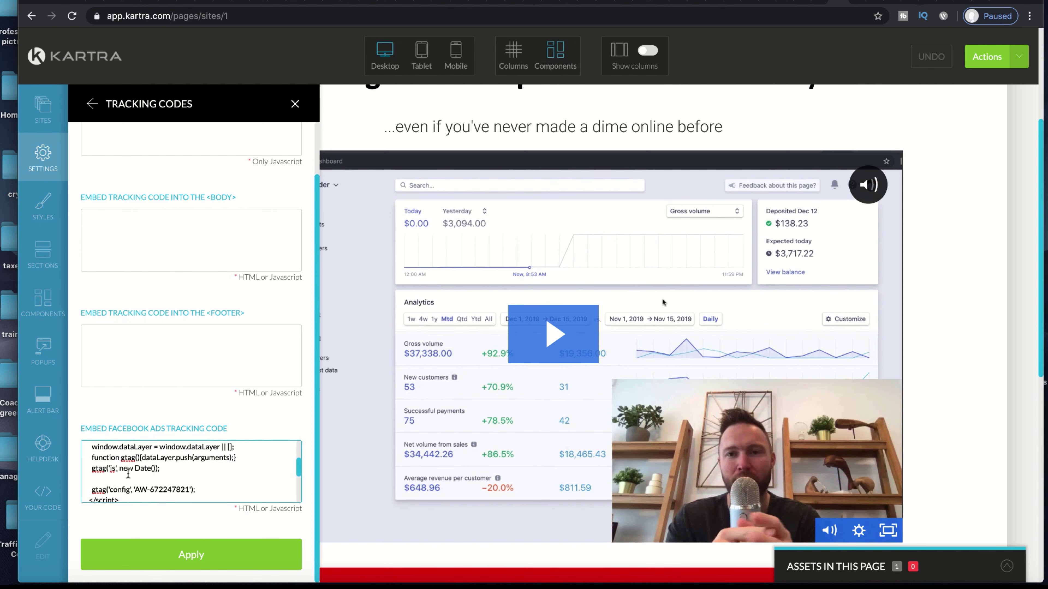
pyautogui.scroll(3, 128, 473)
pyautogui.scroll(-3, 128, 473)
pyautogui.scroll(2, 128, 474)
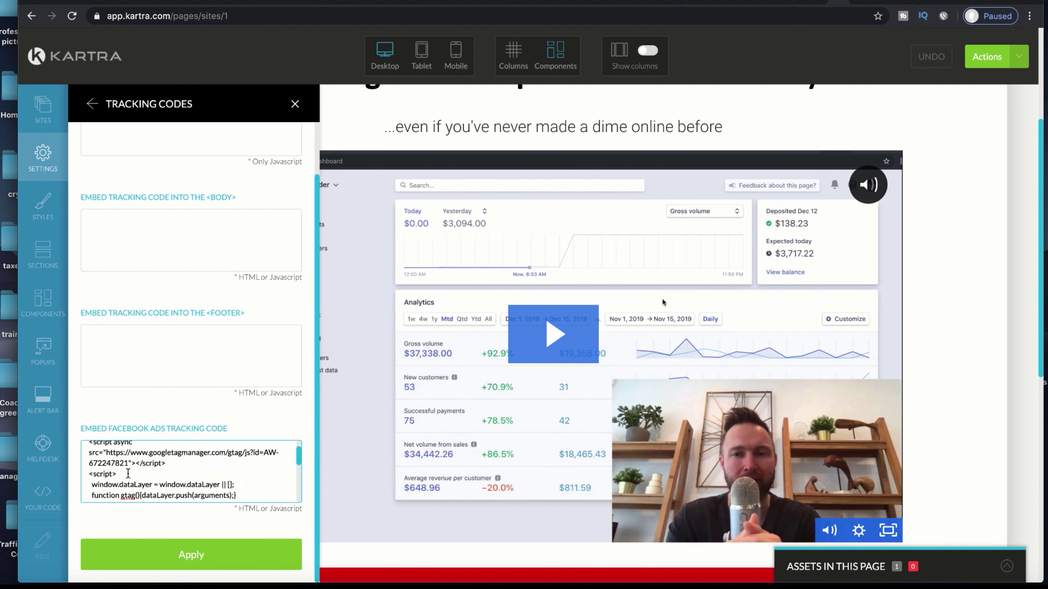
# Review the combined global site tag and HTAS Leads event snippet, apply the tracking code, and close the tracking settings
pyautogui.scroll(1, 128, 473)
pyautogui.scroll(-4, 193, 467)
pyautogui.scroll(-2, 192, 467)
pyautogui.scroll(1, 173, 466)
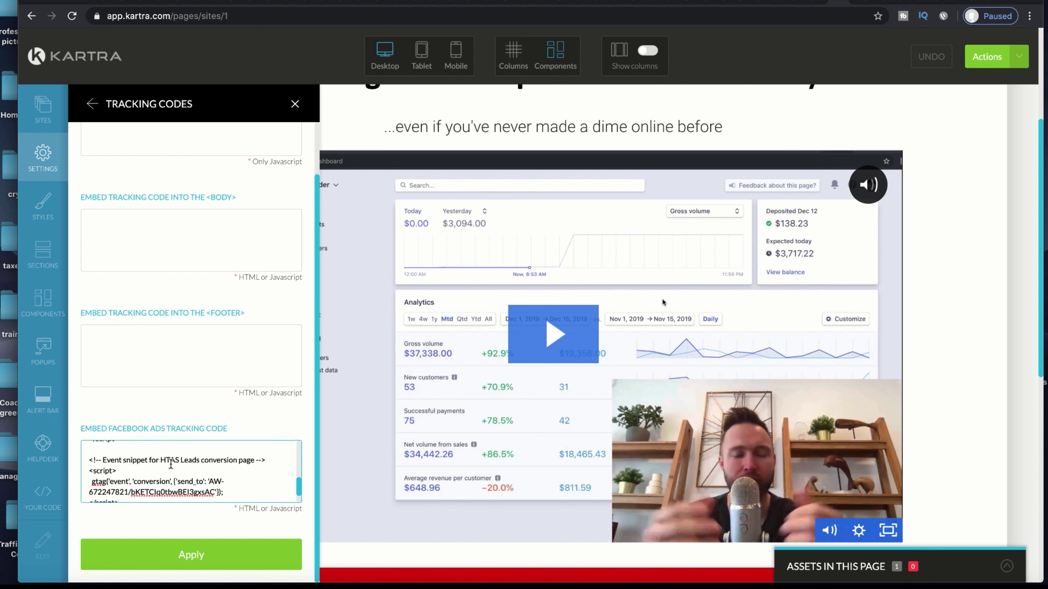
pyautogui.click(171, 544)
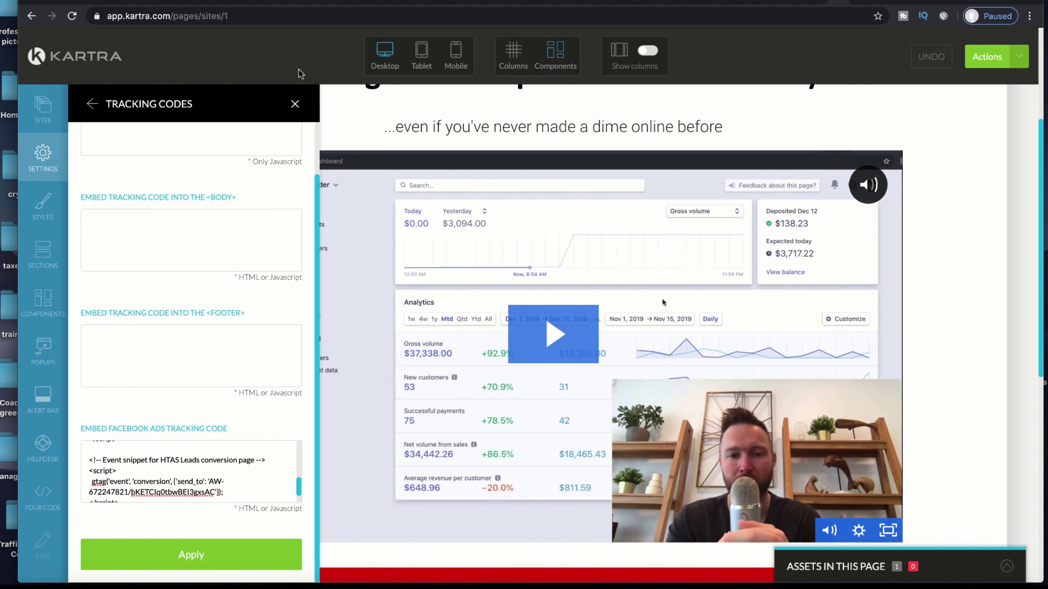
pyautogui.click(296, 103)
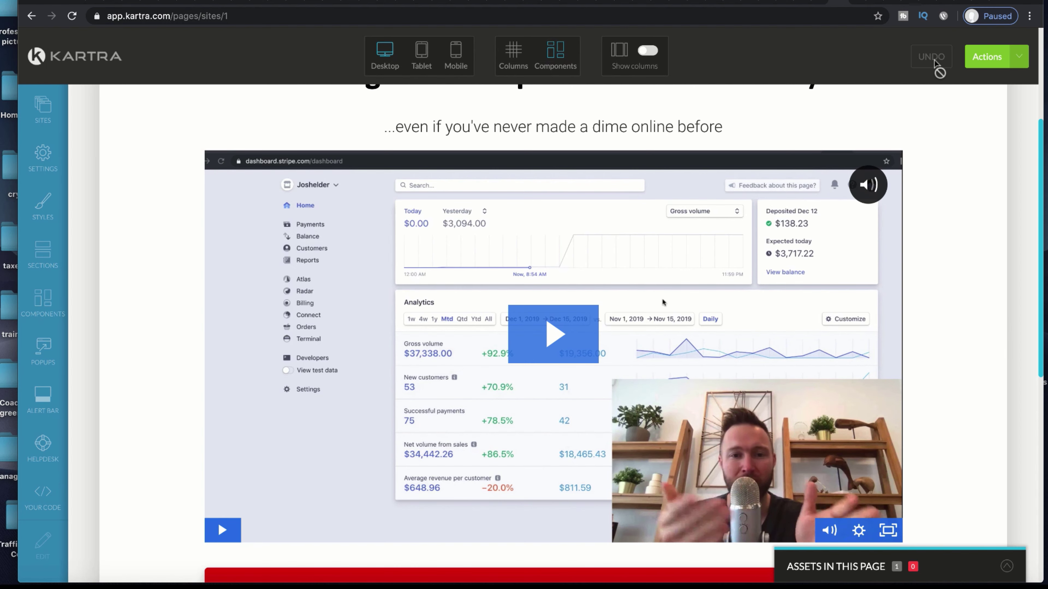
# Save the bridge page's progress and publish the page live
pyautogui.click(1019, 57)
pyautogui.click(941, 109)
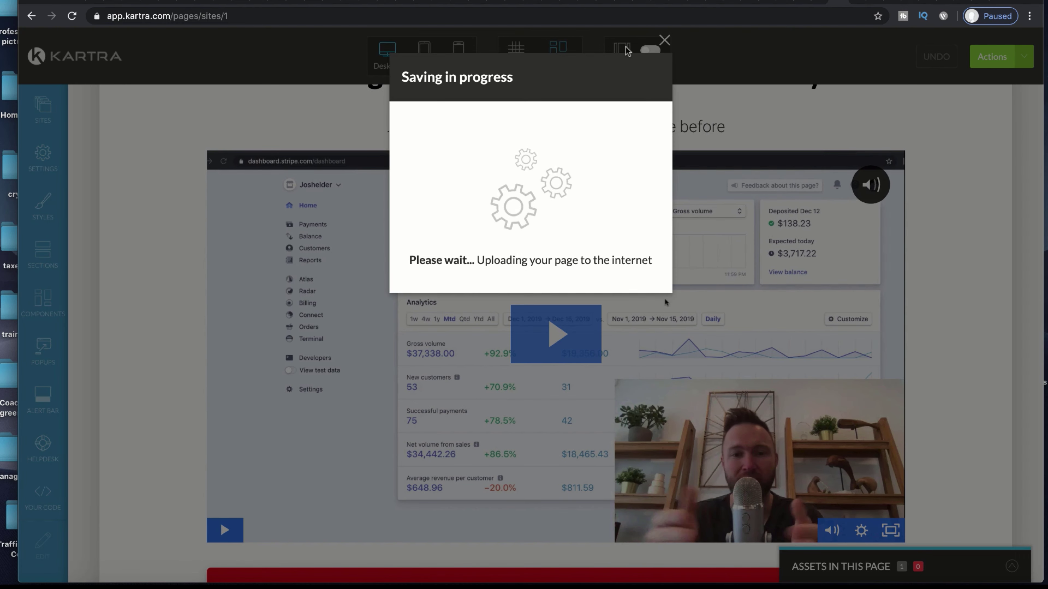
pyautogui.click(664, 41)
pyautogui.click(1024, 56)
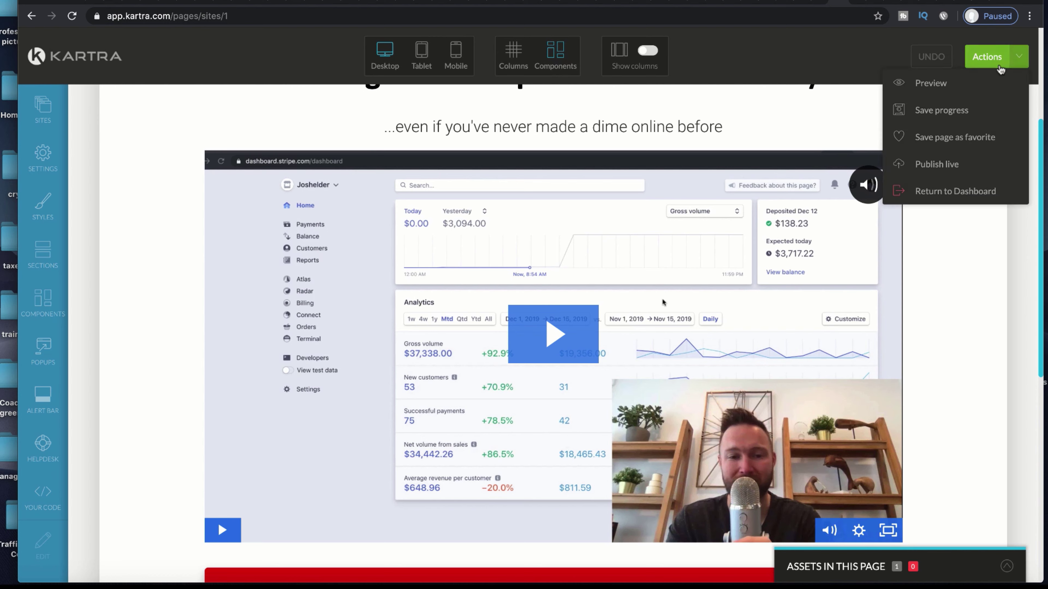
pyautogui.click(945, 167)
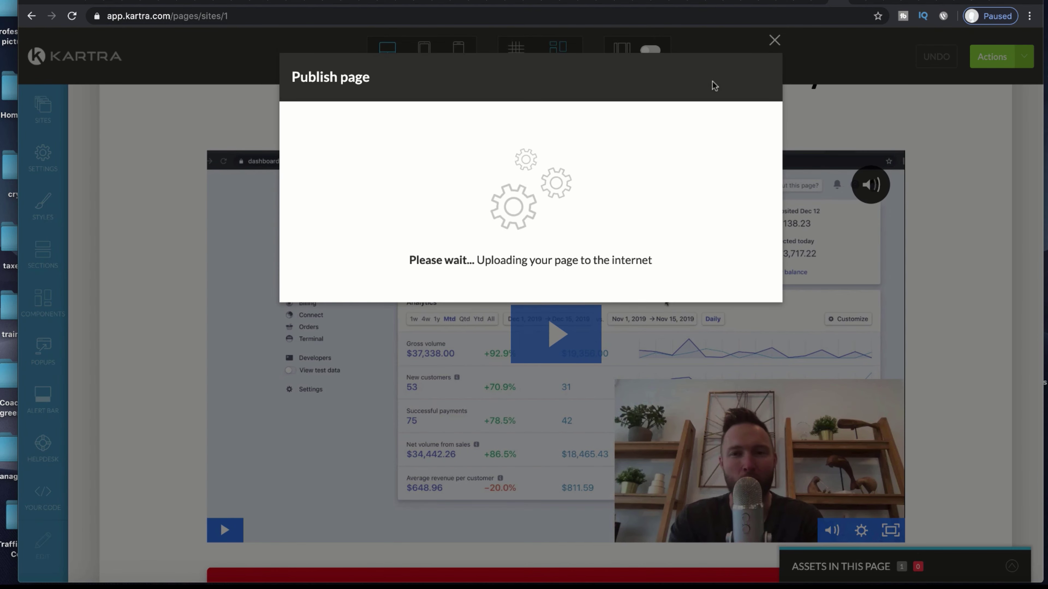
pyautogui.click(774, 41)
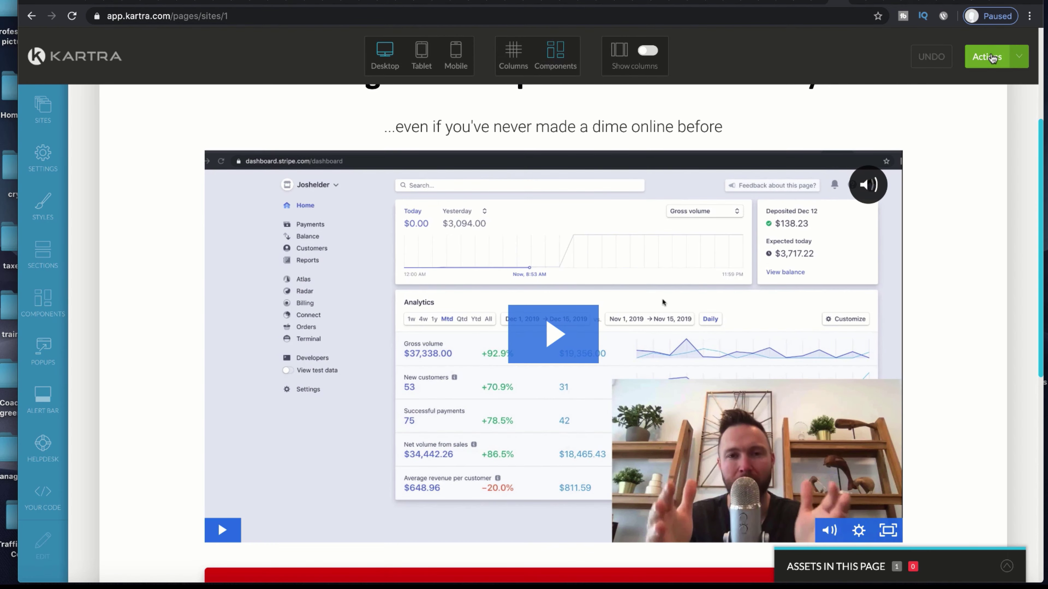
# Exit the page editor and return to the Kartra pages dashboard
pyautogui.click(1020, 56)
pyautogui.click(956, 193)
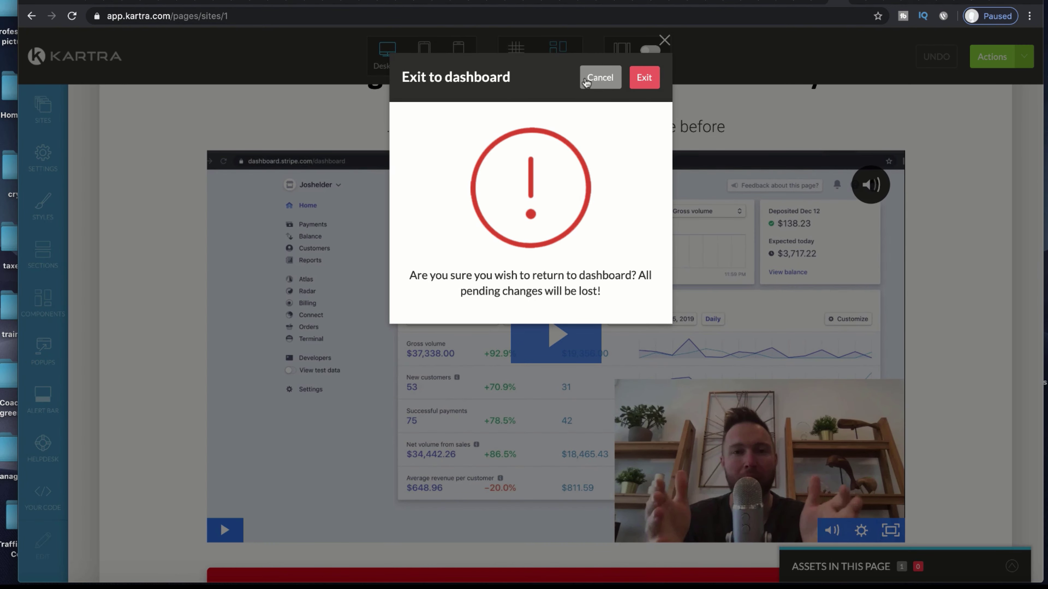
pyautogui.click(642, 83)
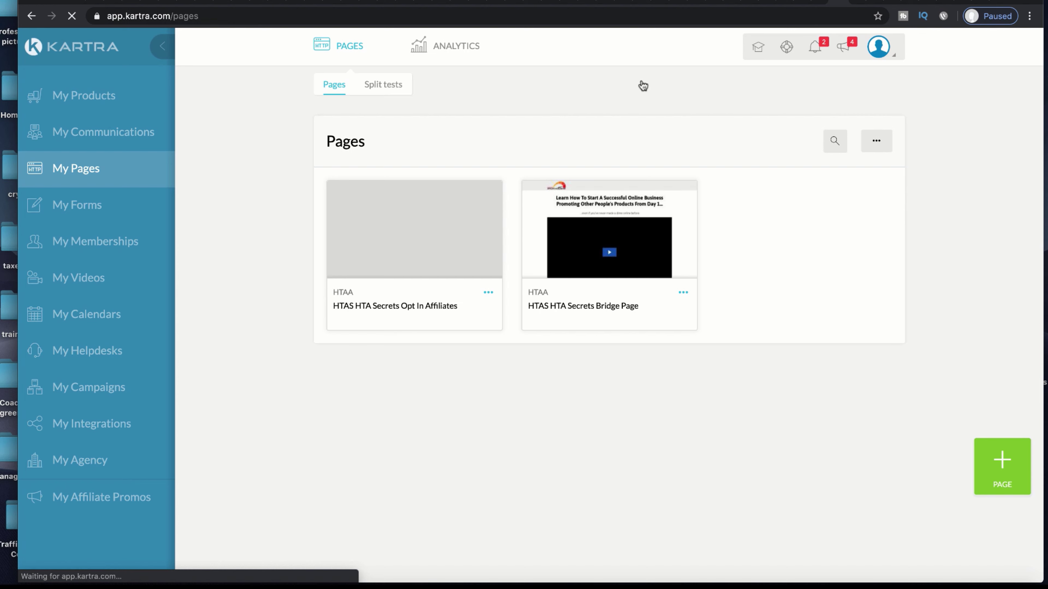
# Switch to Google Ads and finish the HTAS Leads conversion action setup
pyautogui.click(911, 2)
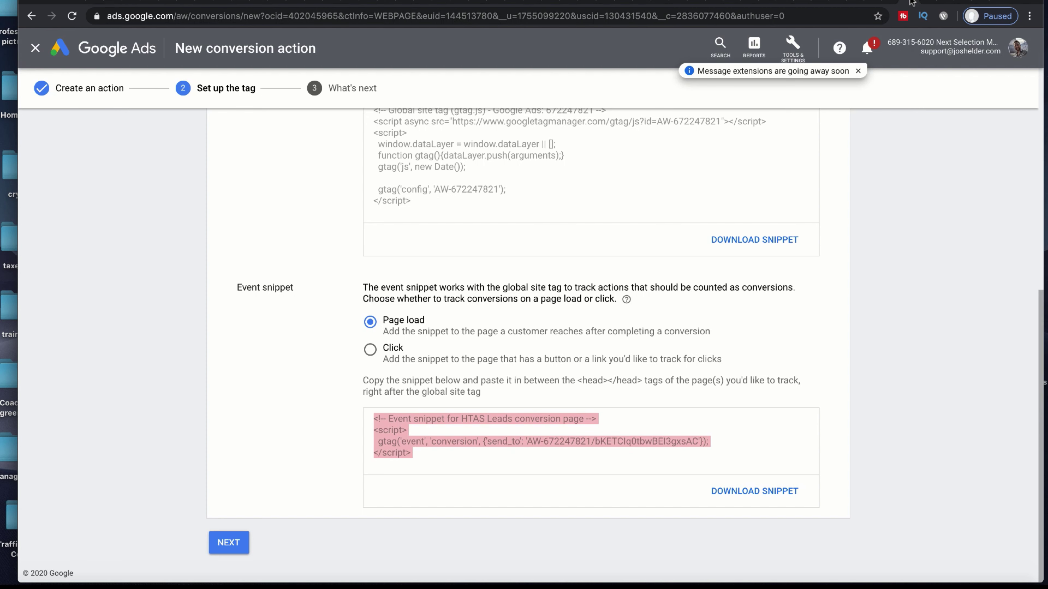
pyautogui.click(228, 543)
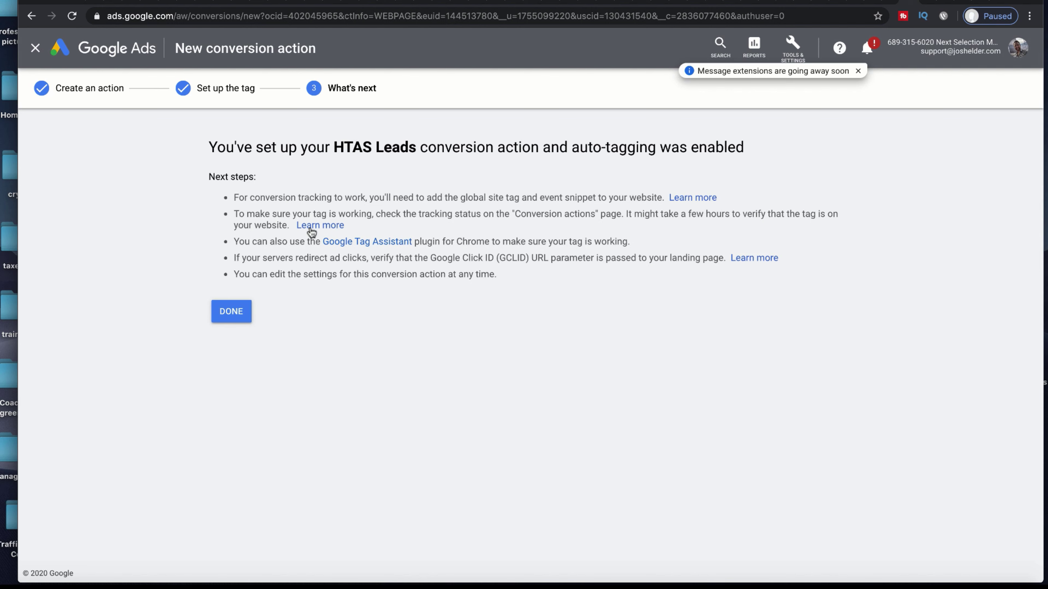
pyautogui.click(236, 325)
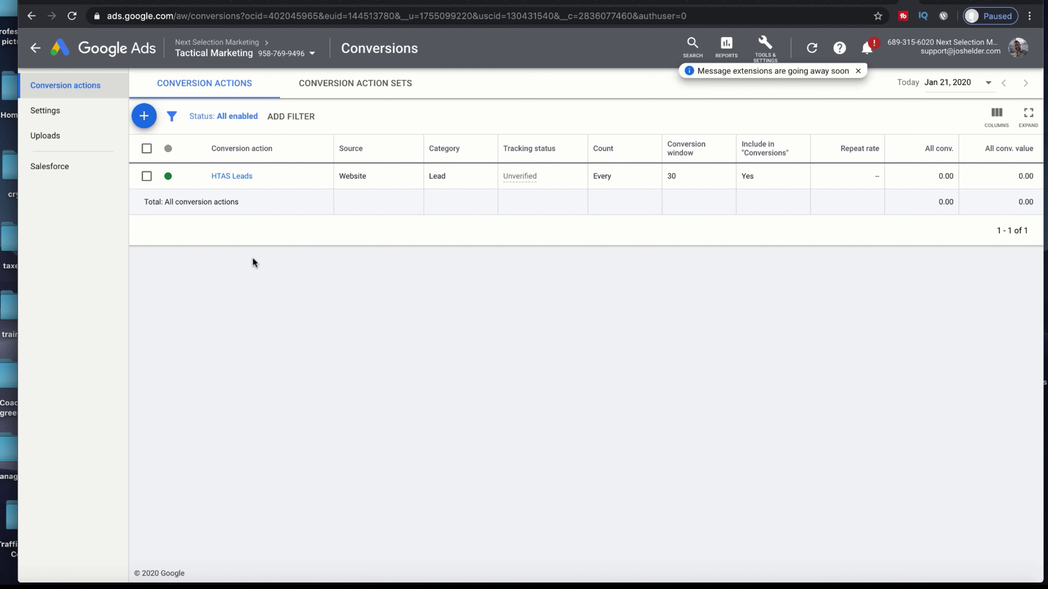
# Open the Tactical Marketing account's campaigns overview from the account list
pyautogui.click(313, 54)
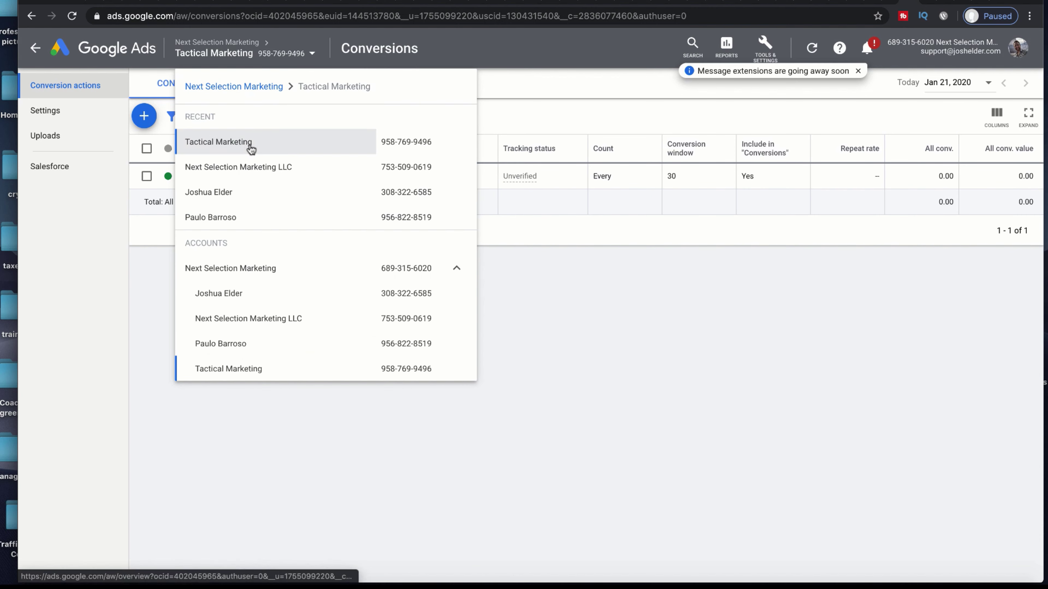
pyautogui.click(236, 143)
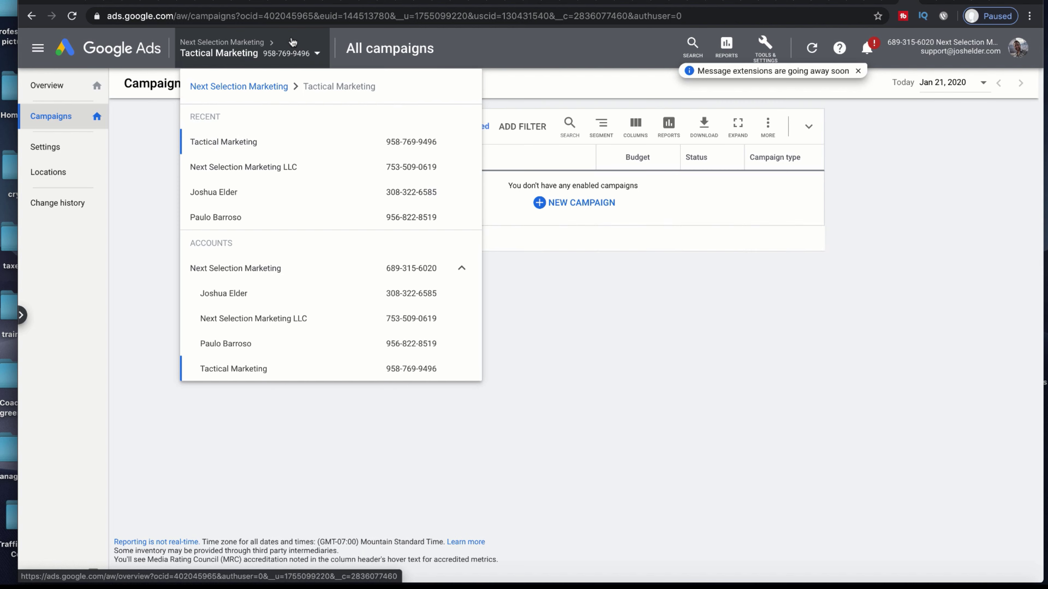
pyautogui.click(601, 295)
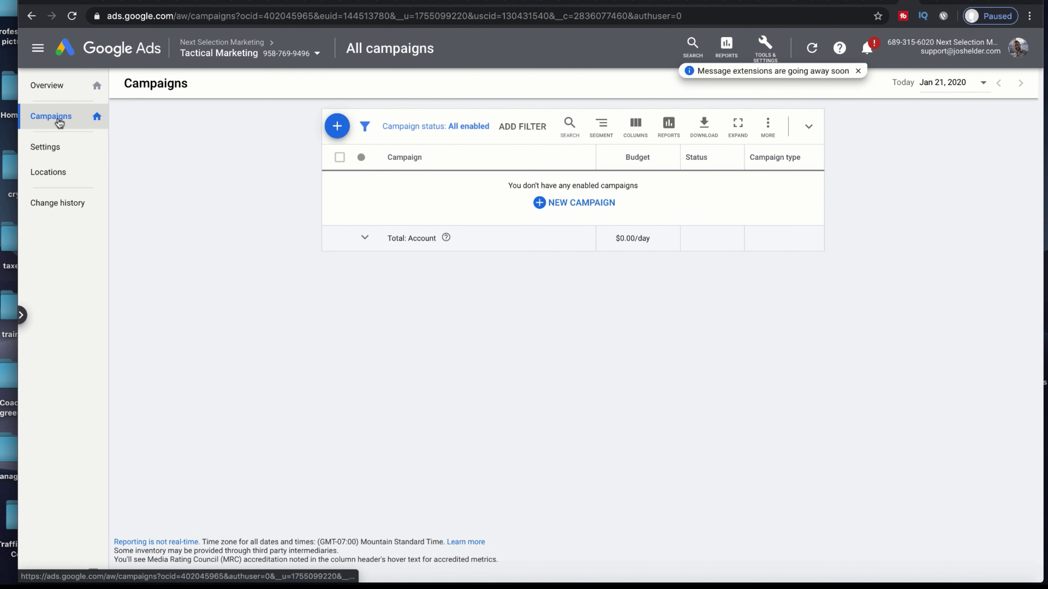
# Create a new campaign with the Sales goal and the Video campaign type, and continue to its settings
pyautogui.click(337, 125)
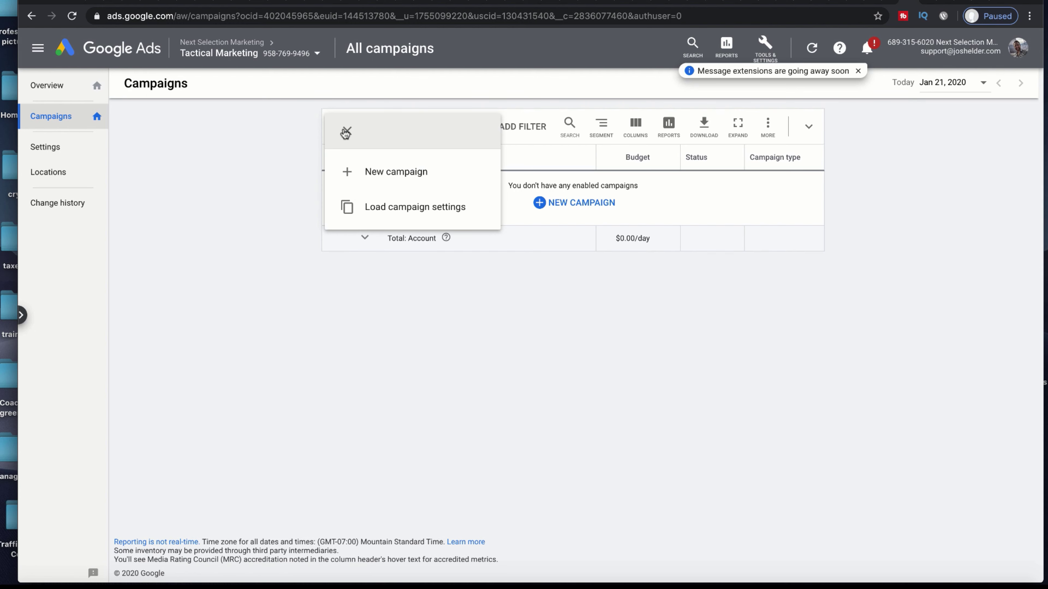
pyautogui.click(369, 170)
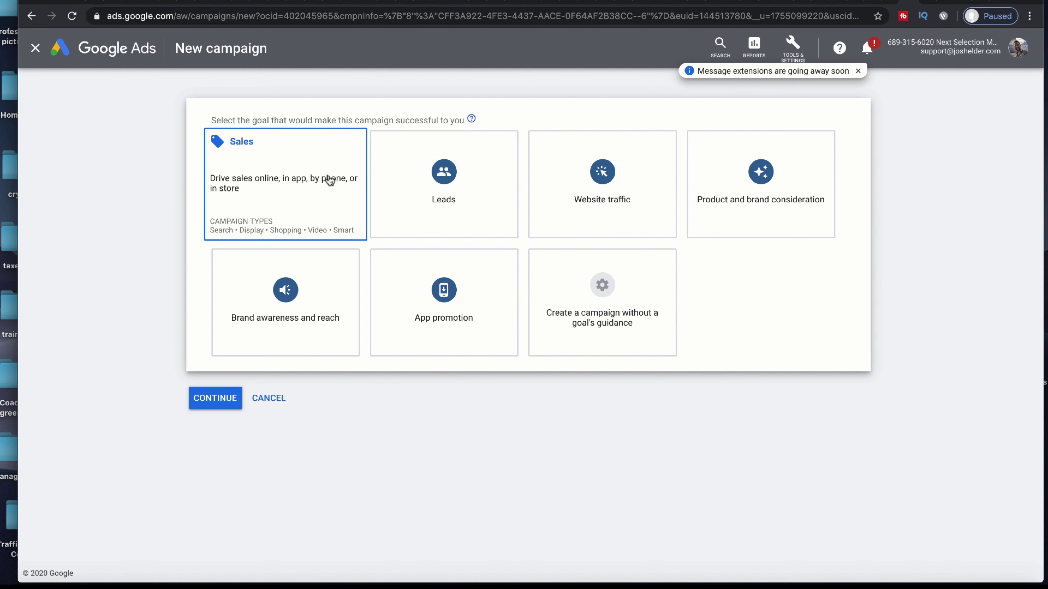
pyautogui.click(335, 165)
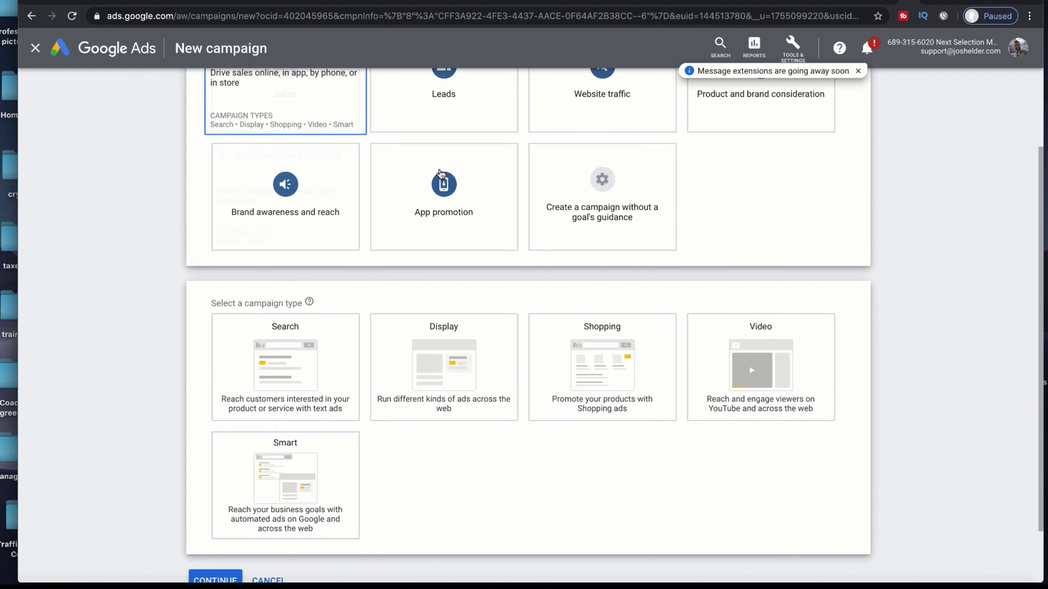
pyautogui.click(739, 331)
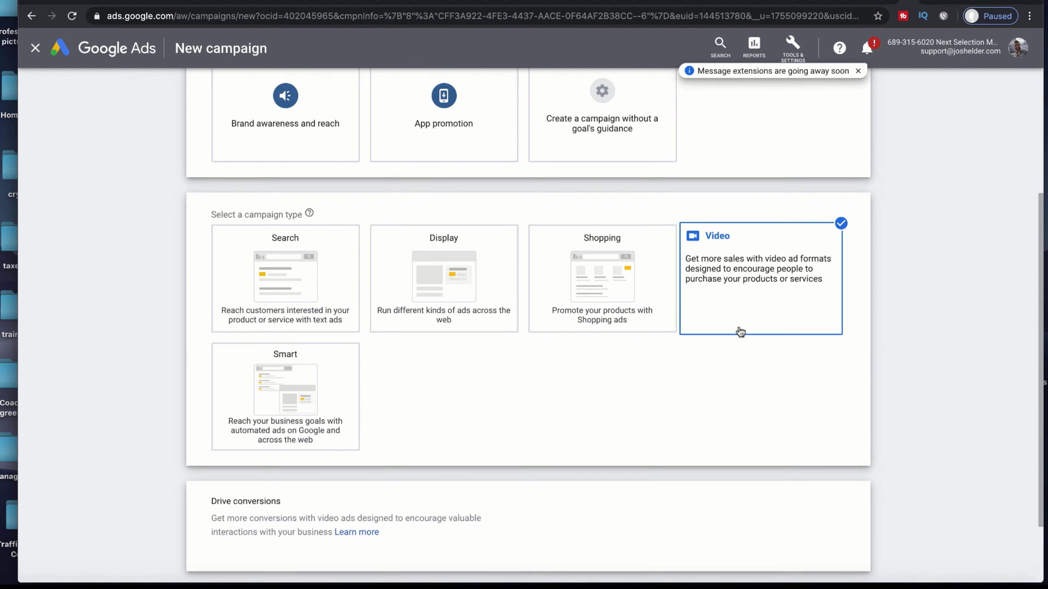
pyautogui.click(215, 512)
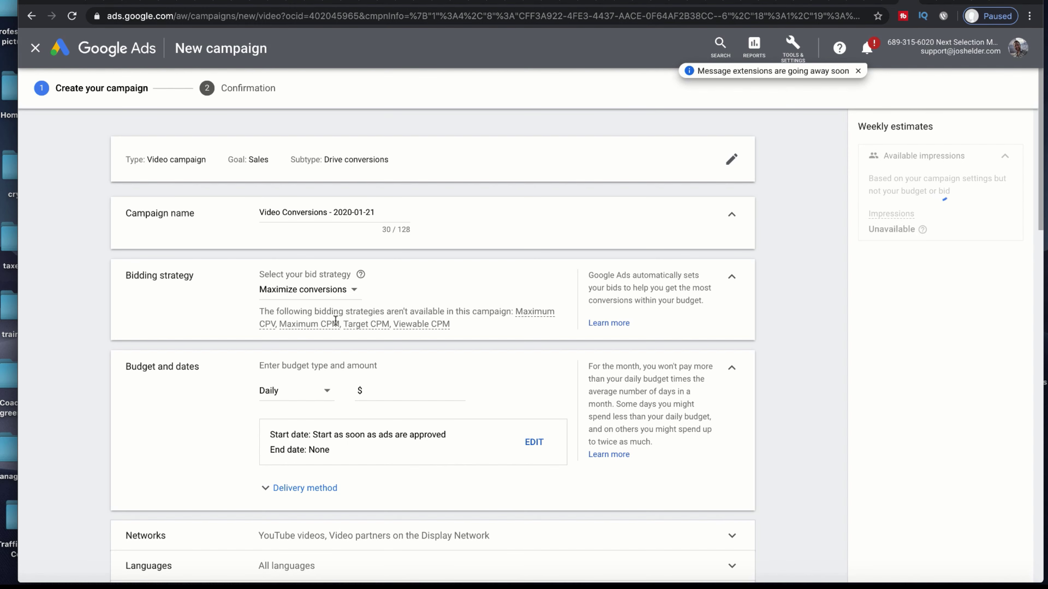
# Name the video campaign HTA Leads
pyautogui.moveTo(383, 211); pyautogui.dragTo(263, 205)
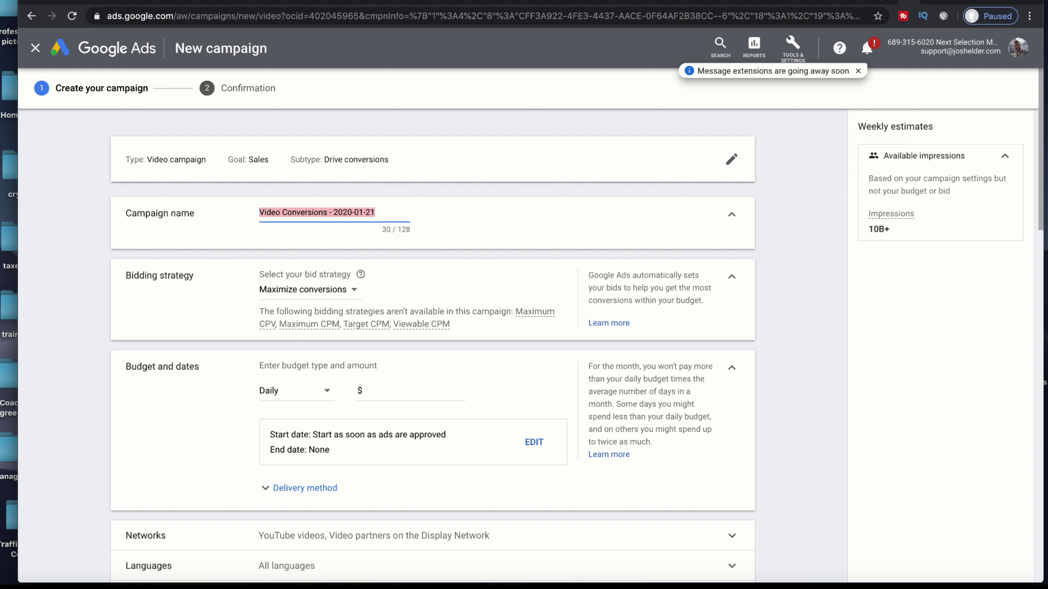
pyautogui.write('HTA Leads')
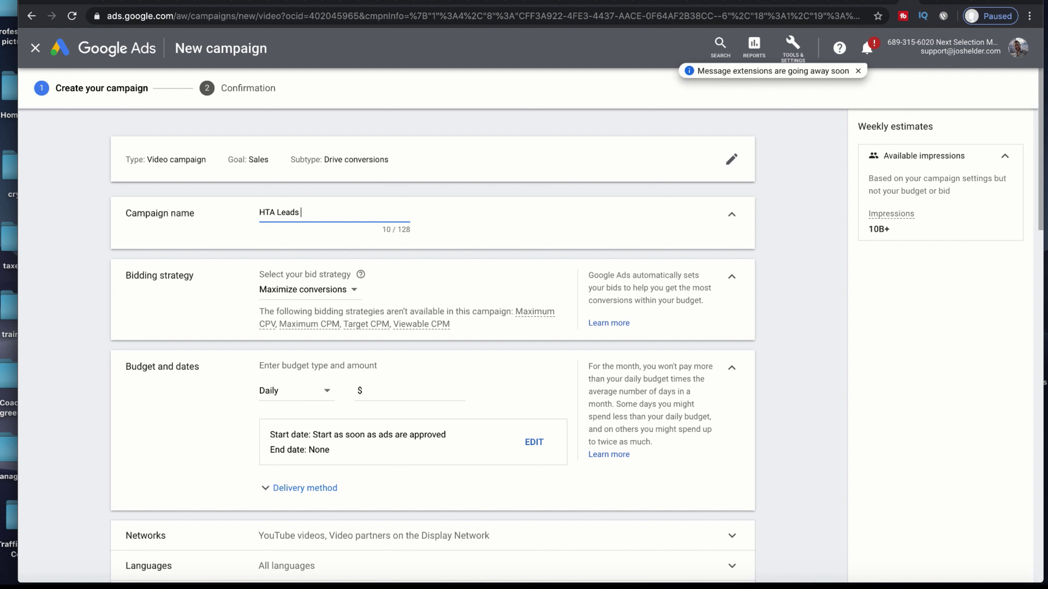
pyautogui.moveTo(306, 212); pyautogui.dragTo(244, 216)
pyautogui.click(402, 266)
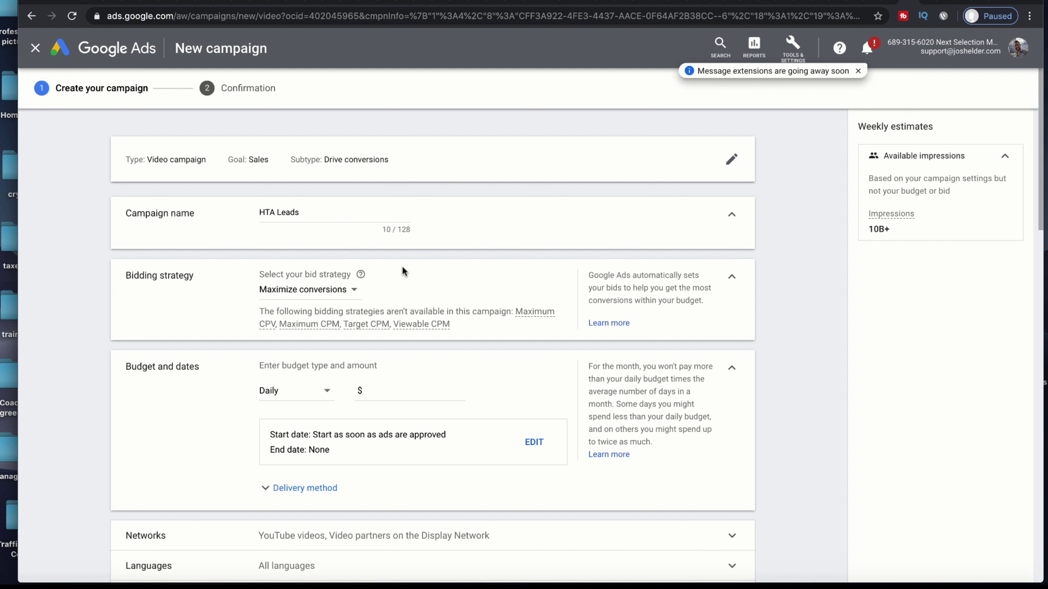
# Examine the bid strategy options available for the HTA Leads campaign
pyautogui.click(339, 290)
pyautogui.click(400, 288)
pyautogui.click(324, 292)
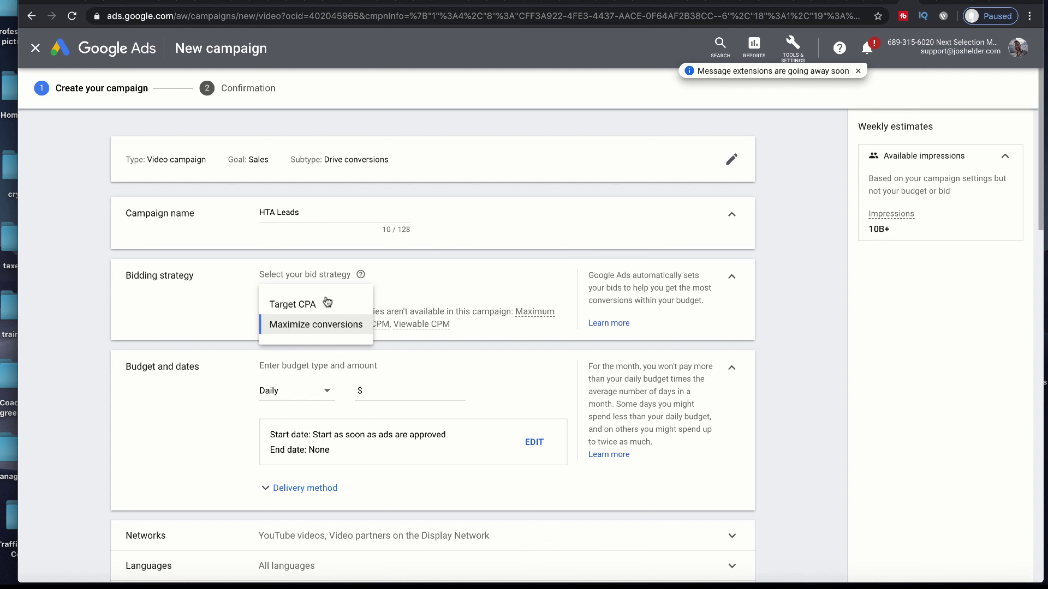
pyautogui.click(431, 299)
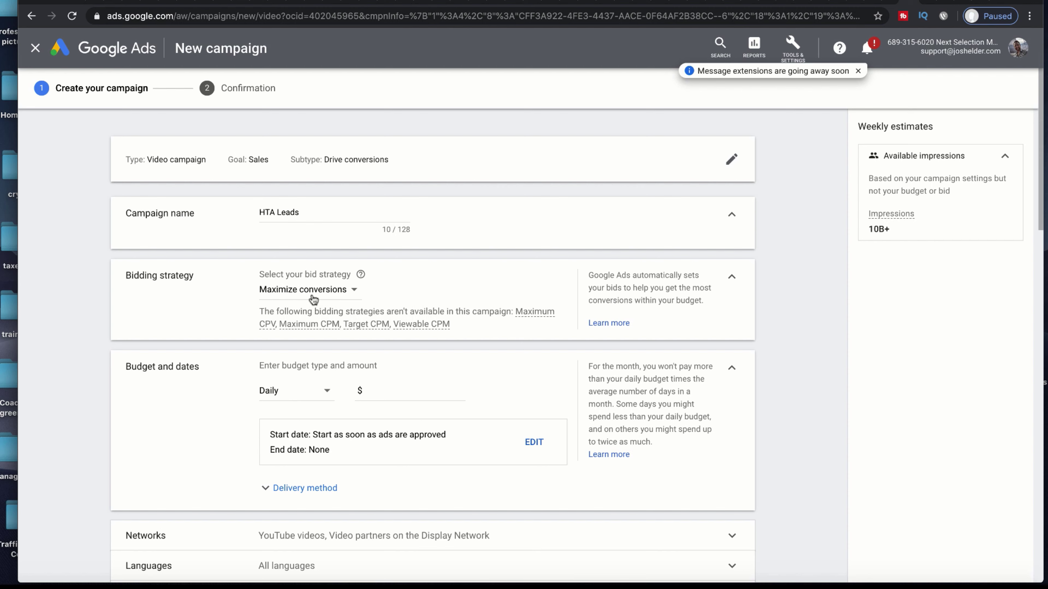
pyautogui.click(348, 297)
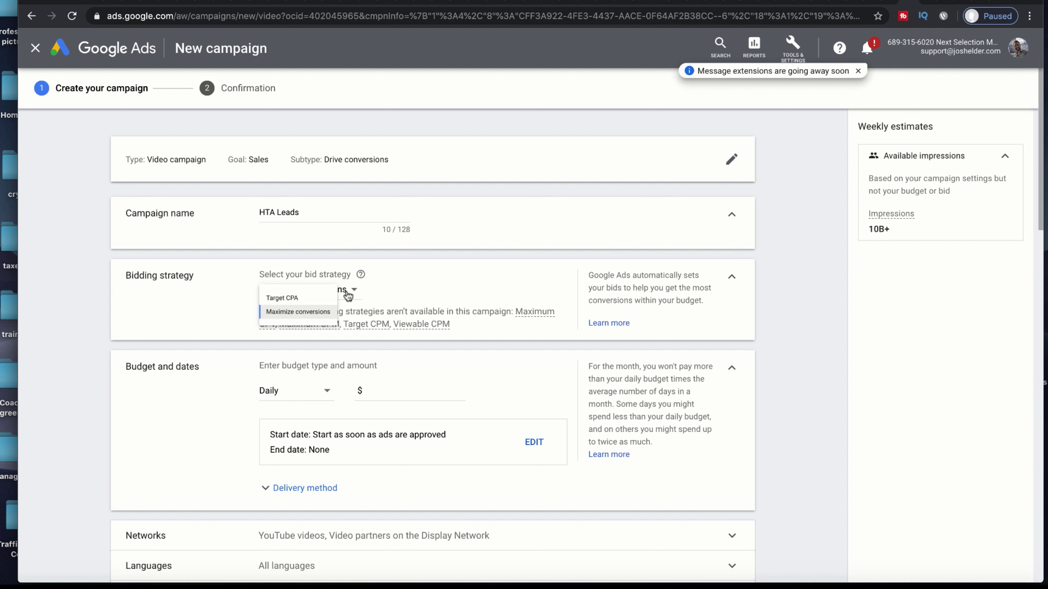